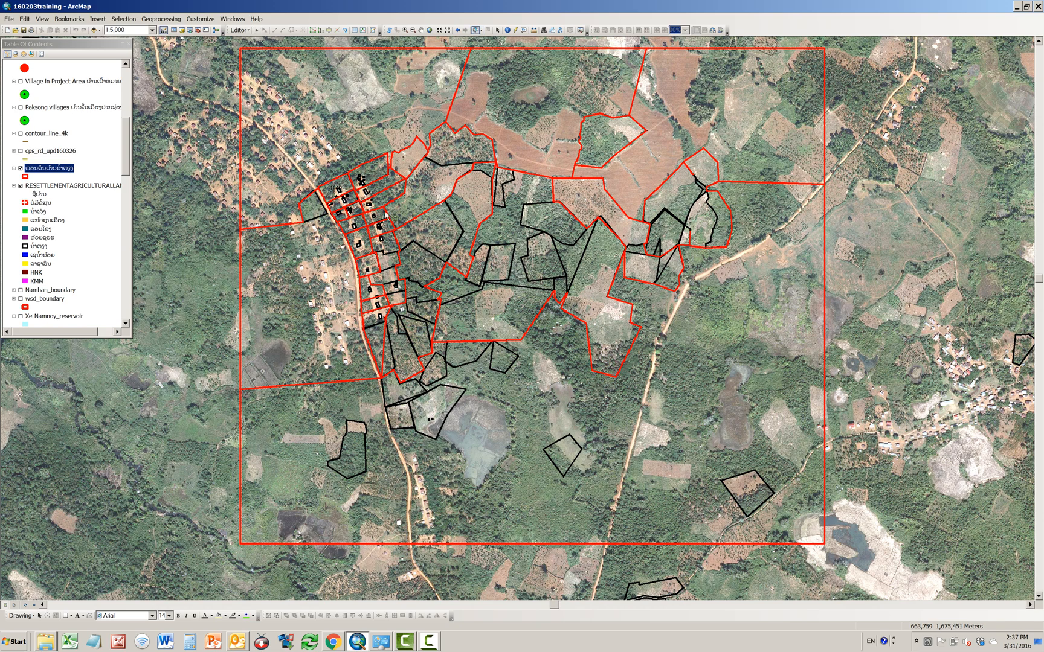
Step: Select the large parcel west of the road and split it along the black boundary line near its northern end
left_click(338, 282)
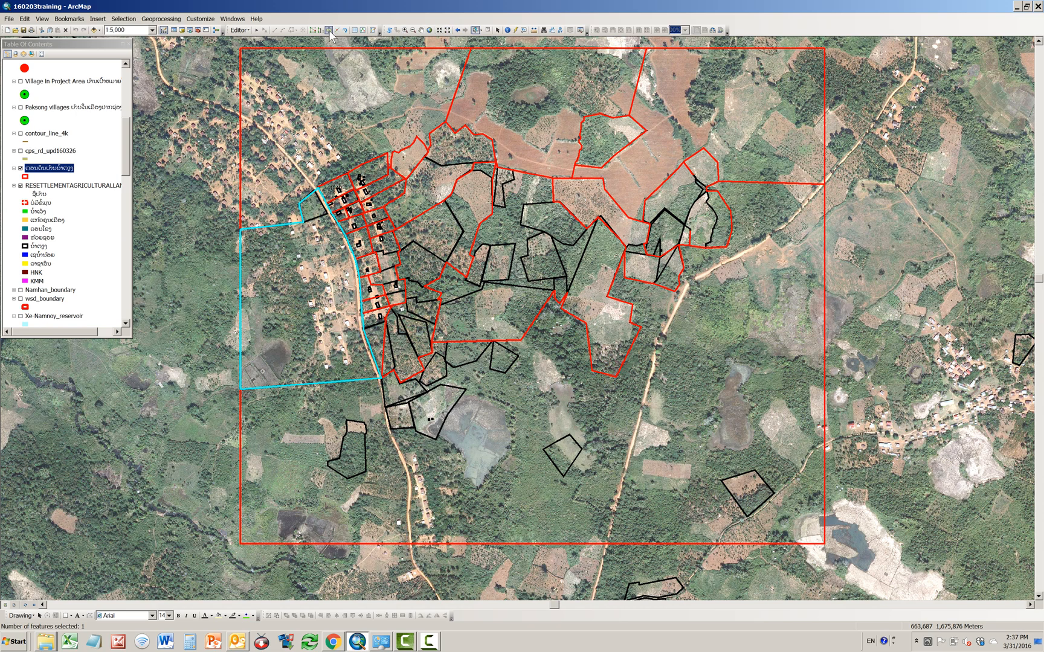
left_click(291, 30)
left_click(315, 190)
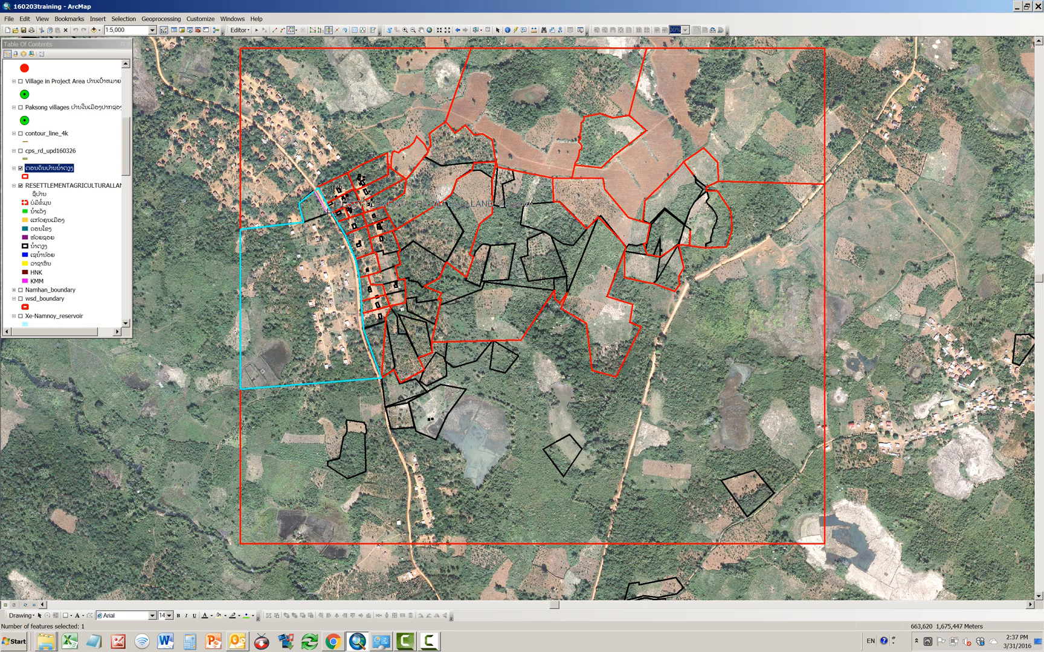
left_click(326, 211)
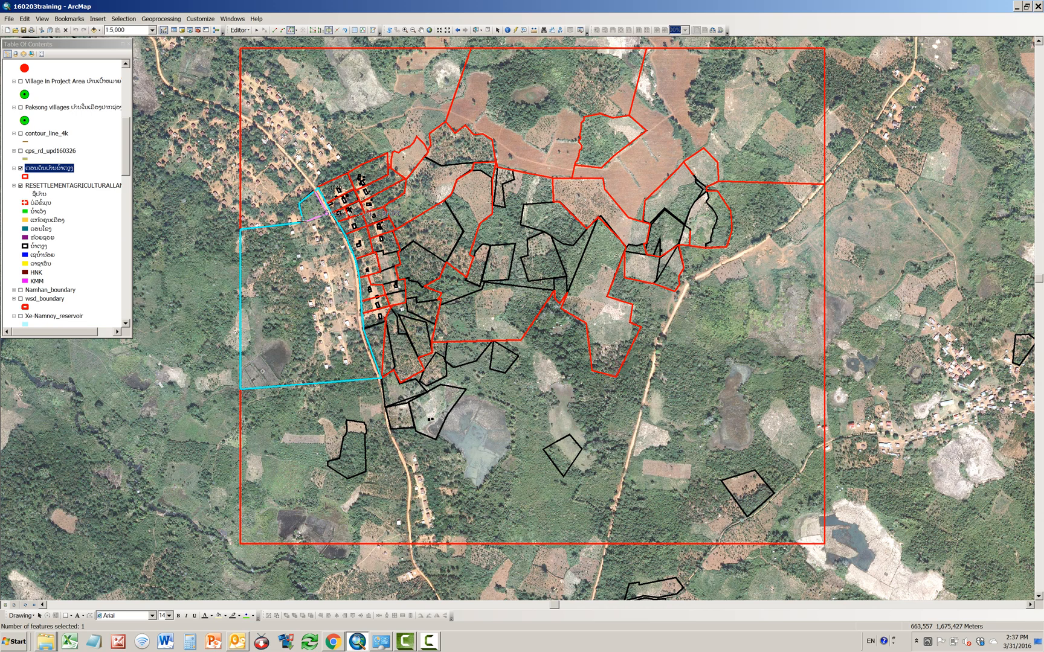
left_click(302, 221)
double_click(300, 215)
Step: Split the narrow triangular parcel at the southern end of the roadside row along the black boundary line below its northern edge
left_click(477, 30)
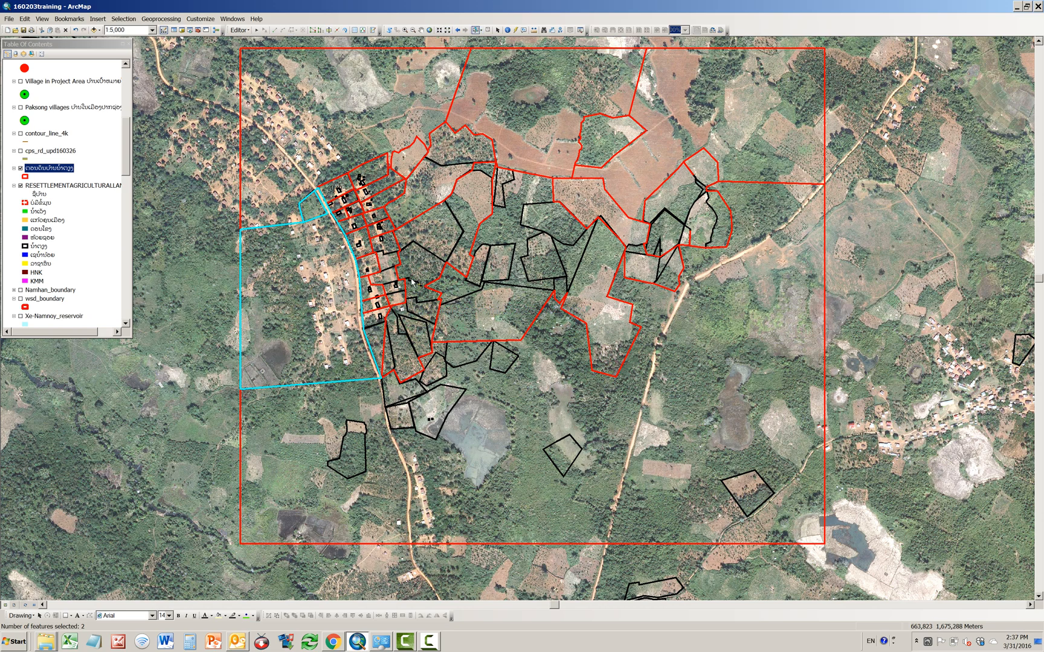
left_click(380, 344)
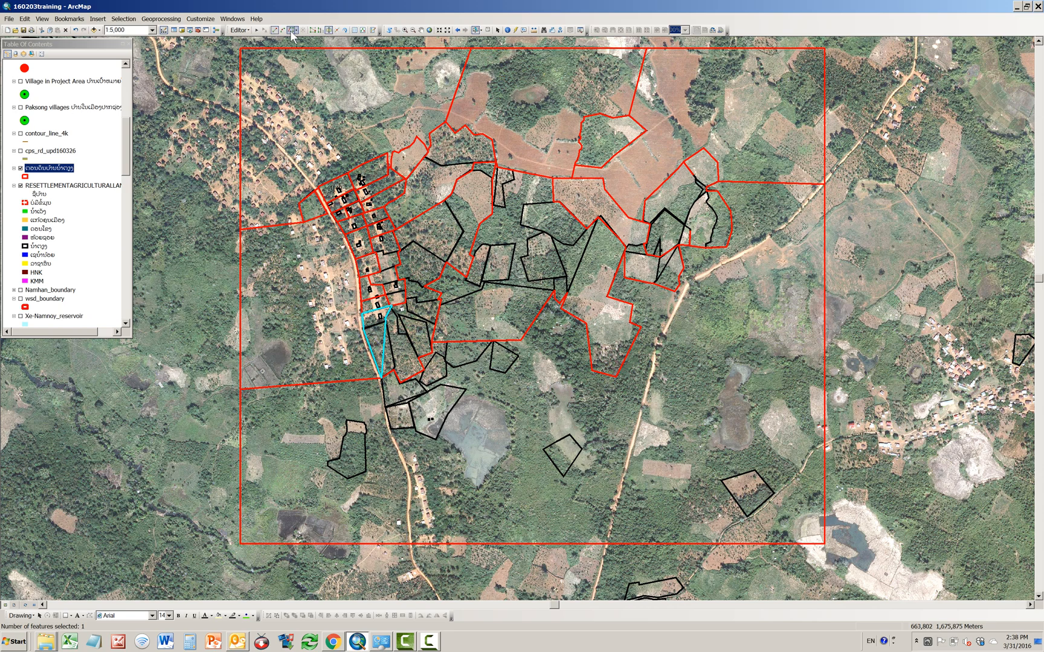
left_click(292, 29)
left_click(363, 327)
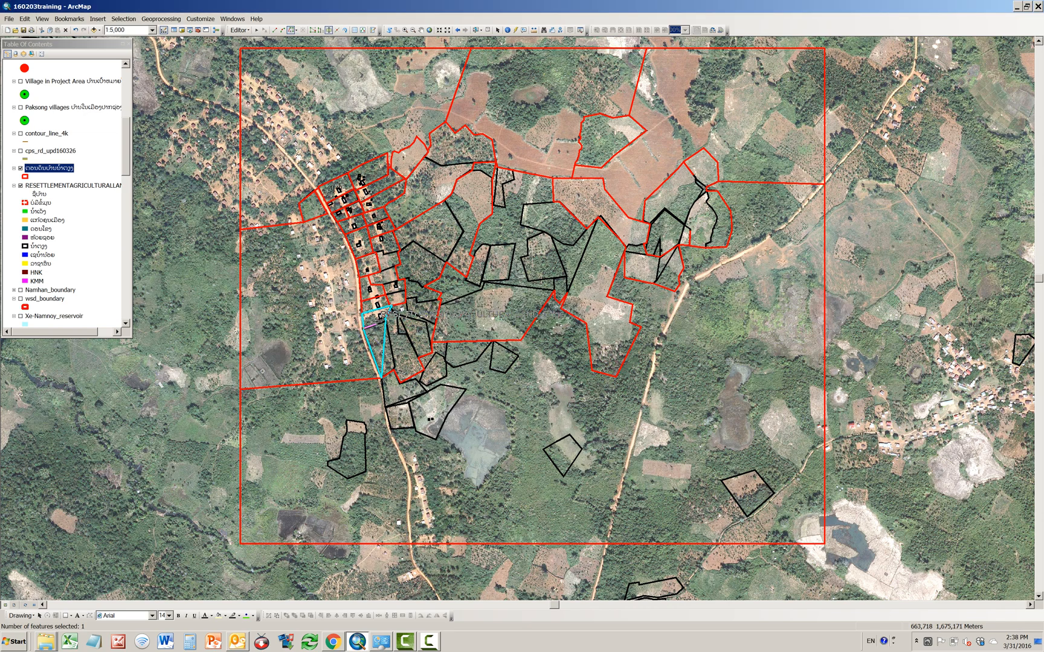
double_click(387, 319)
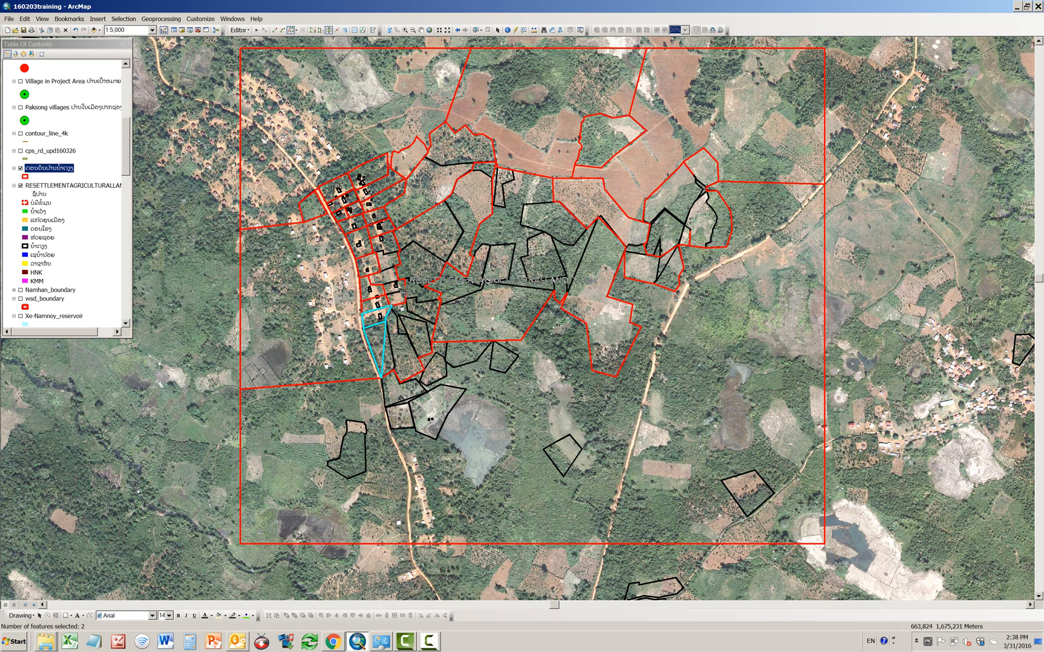
Step: Select the long strip of house plots east of the roadside row and split it along the stepped black boundary south of the second house
left_click(477, 30)
left_click(391, 279)
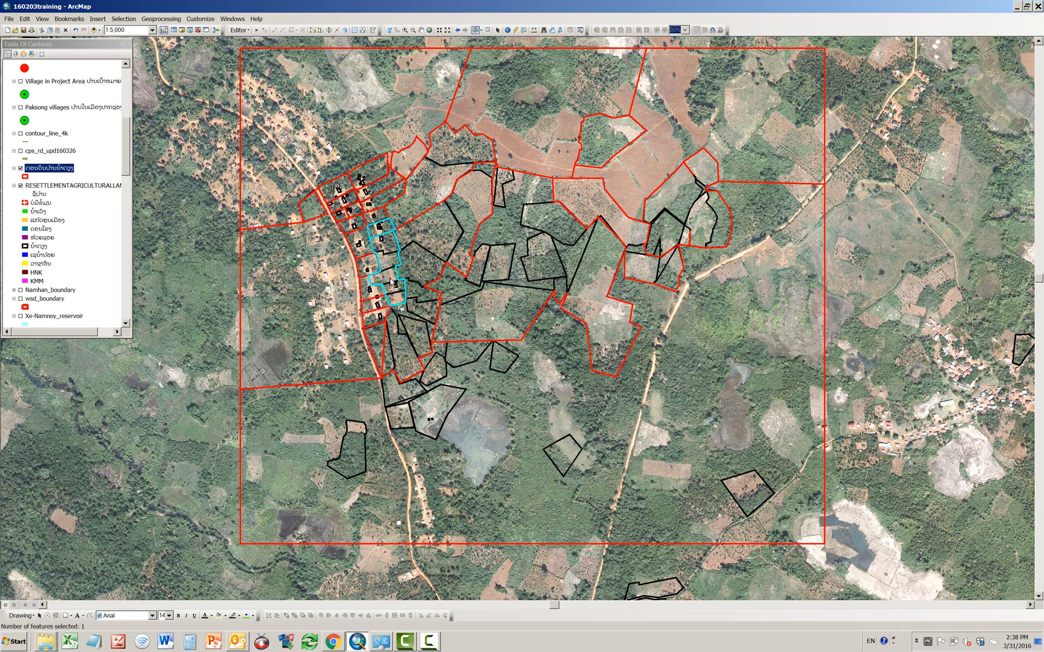
left_click(327, 32)
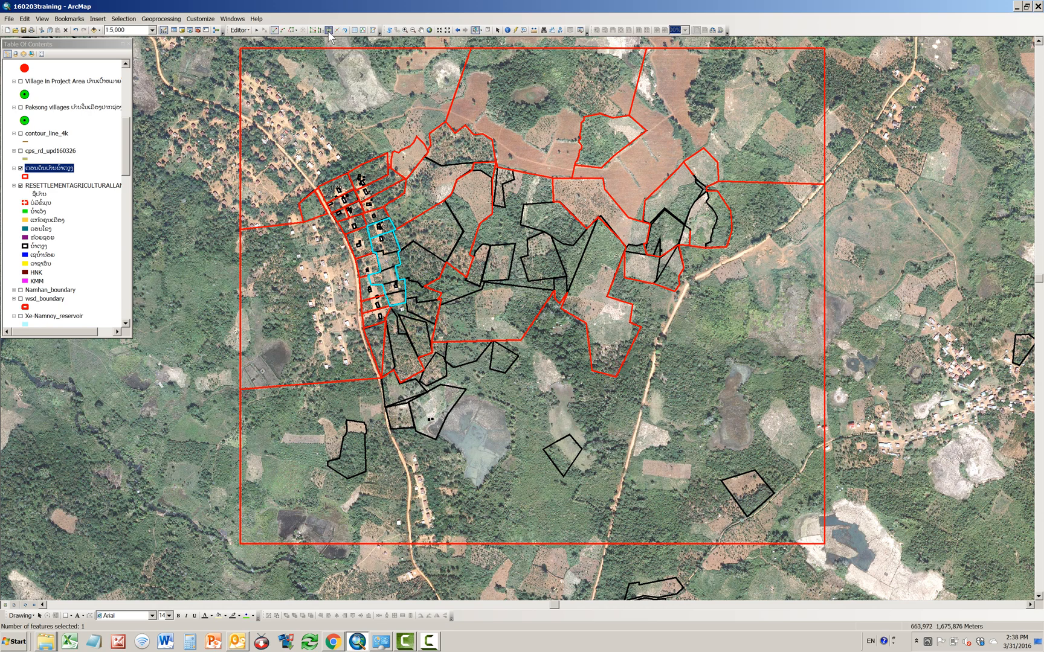
left_click(290, 31)
scroll(380, 268, "up", 2)
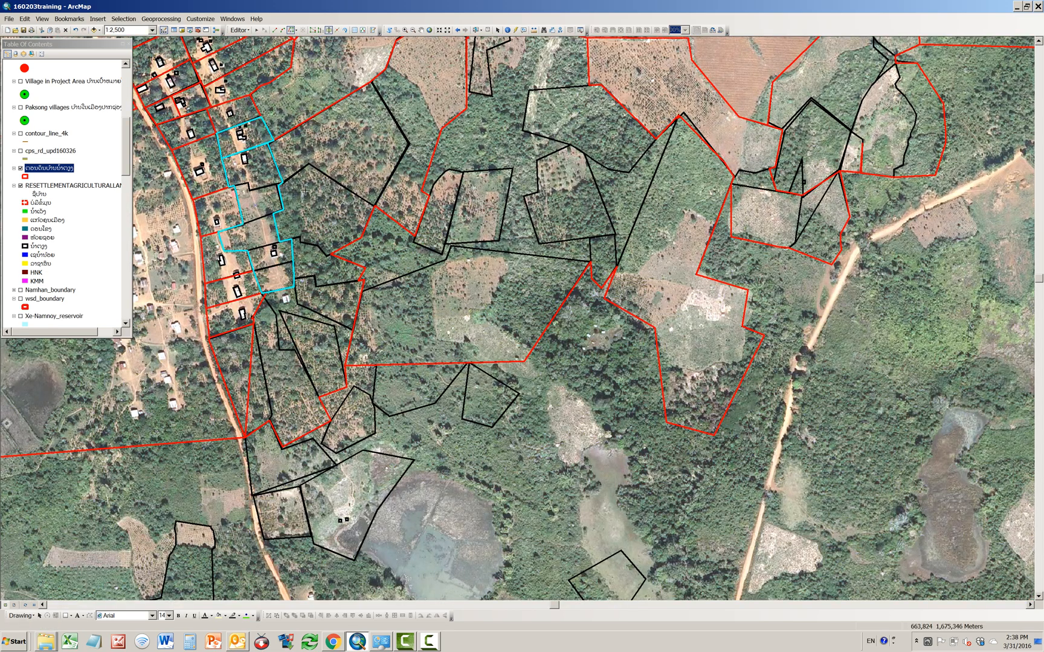
left_click_drag(306, 192, 636, 348)
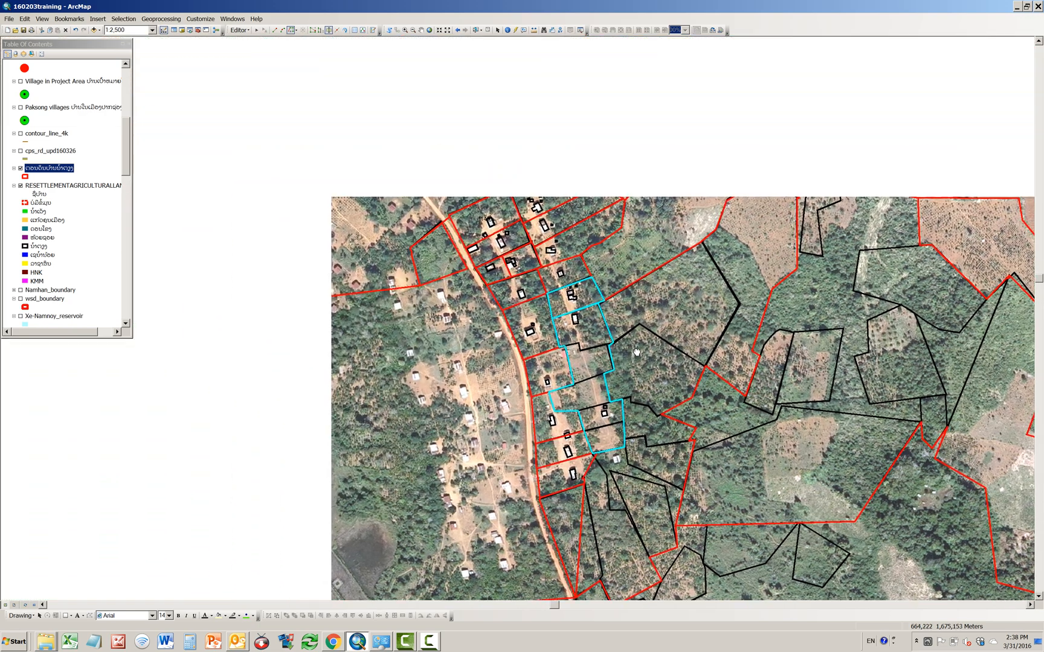
scroll(636, 348, "up", 1)
scroll(636, 349, "up", 1)
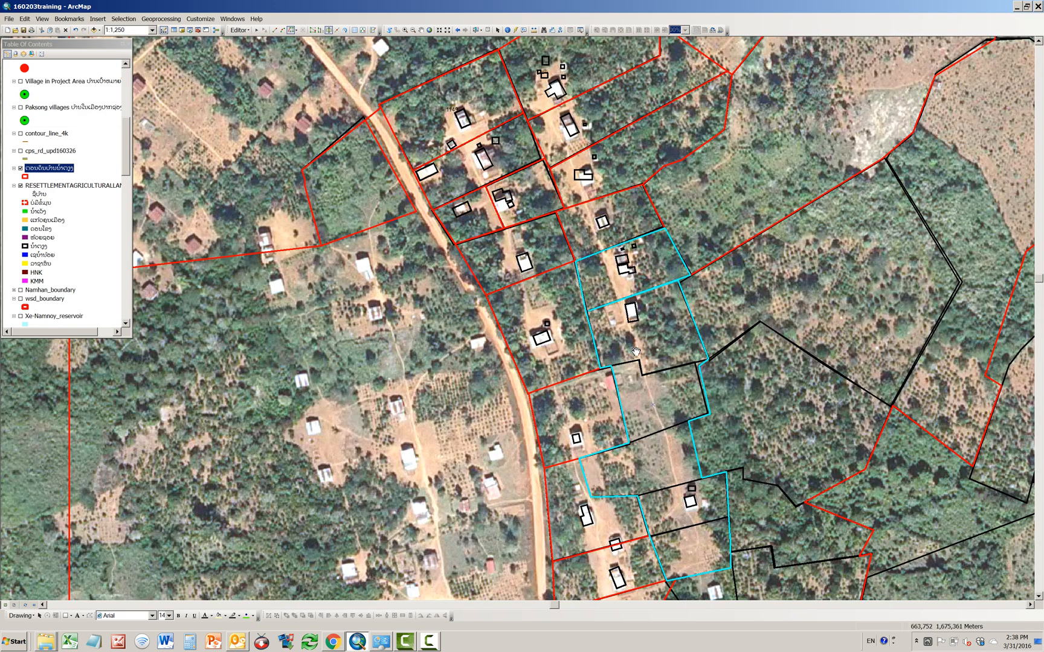
left_click_drag(636, 351, 507, 256)
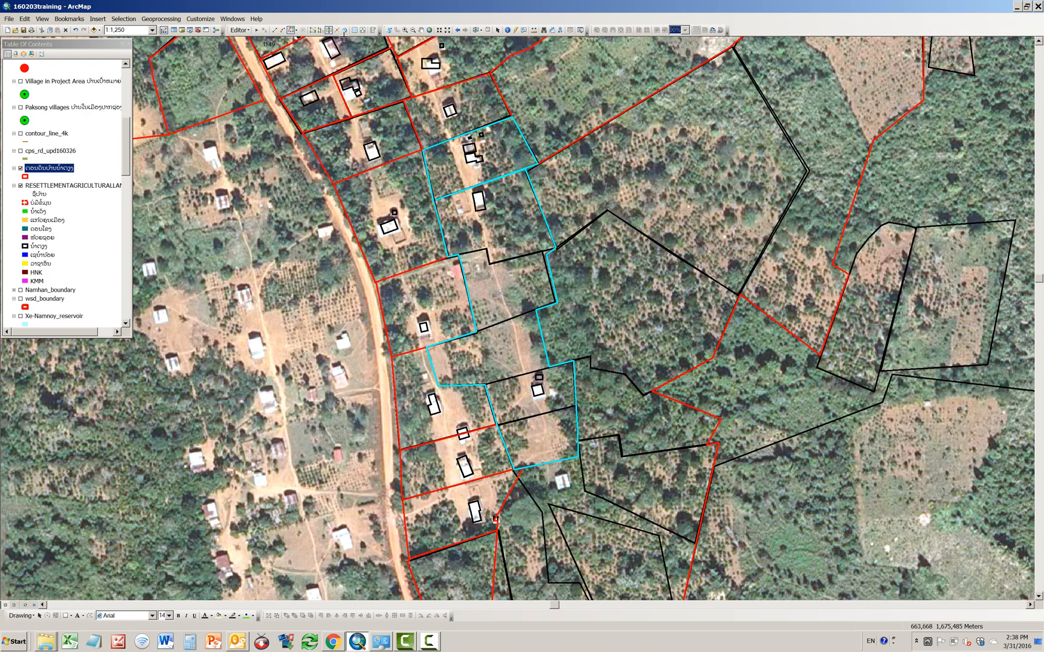
left_click(544, 251)
left_click(543, 251)
left_click(490, 262)
left_click(486, 250)
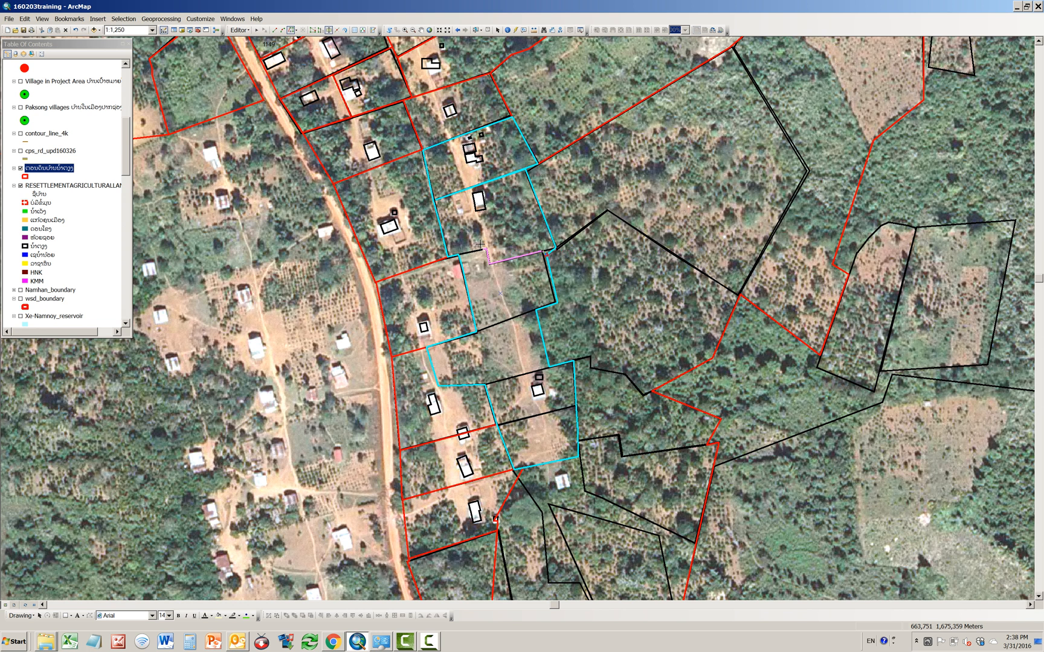
double_click(452, 253)
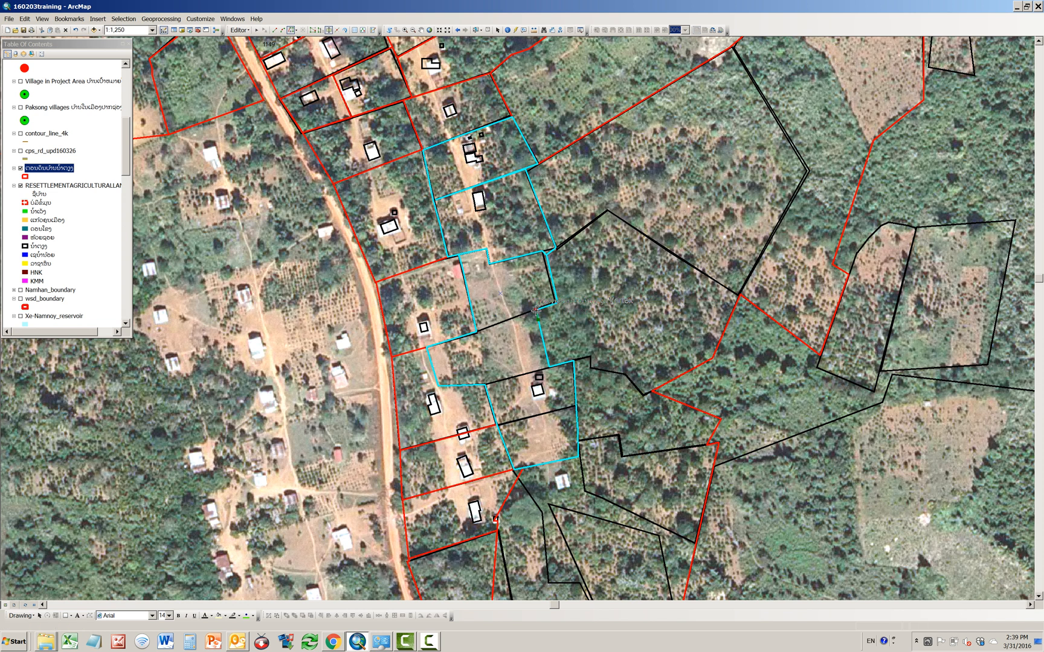
Step: Split the remaining southern part of the strip along the next two black plot boundaries
left_click(535, 310)
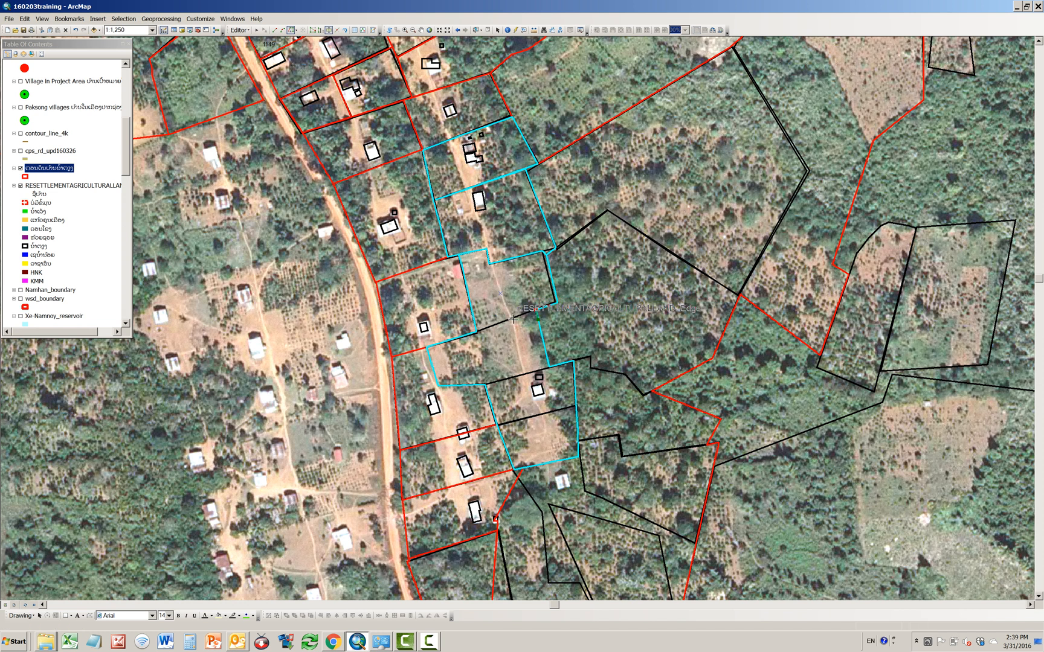
double_click(476, 331)
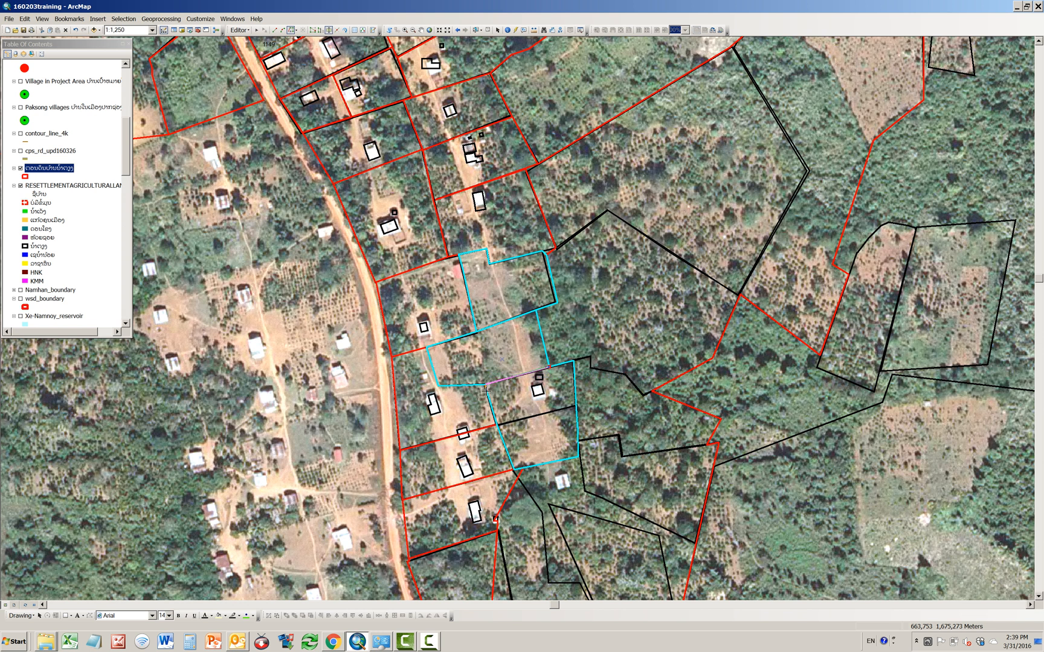
double_click(485, 384)
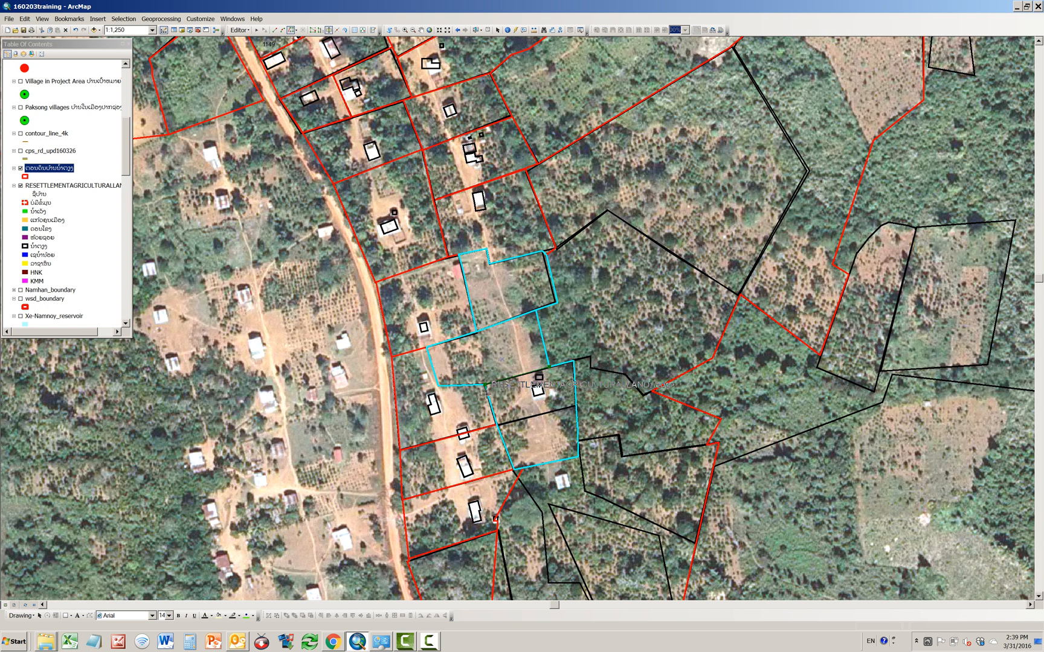
Step: Try to split the southernmost plot of the strip along the black line below its house
left_click(496, 424)
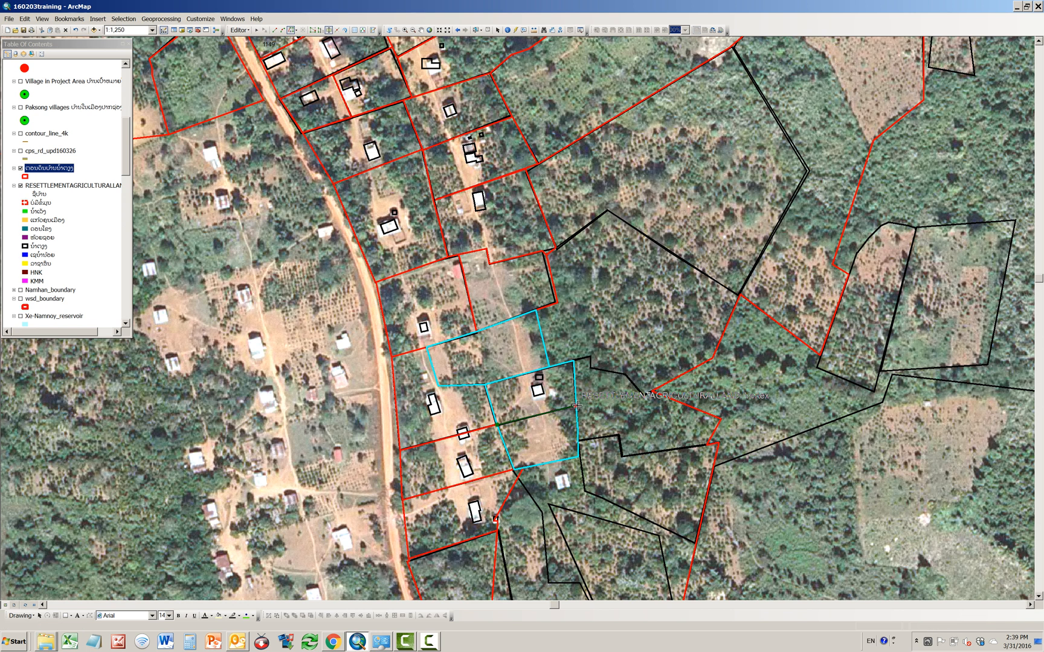
double_click(577, 406)
left_click(609, 348)
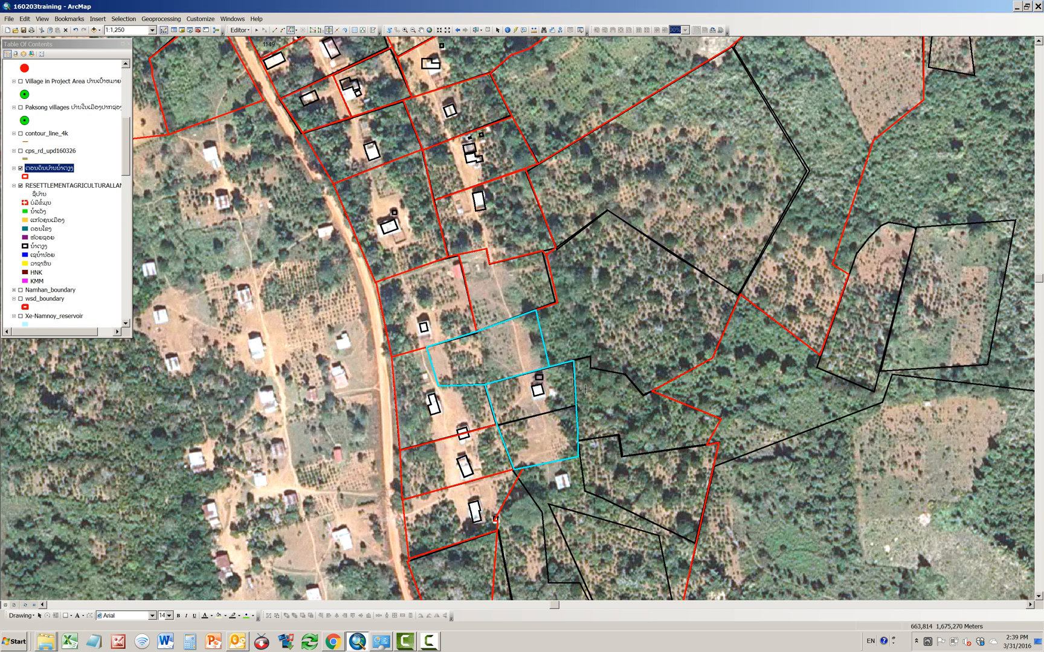
left_click(511, 423)
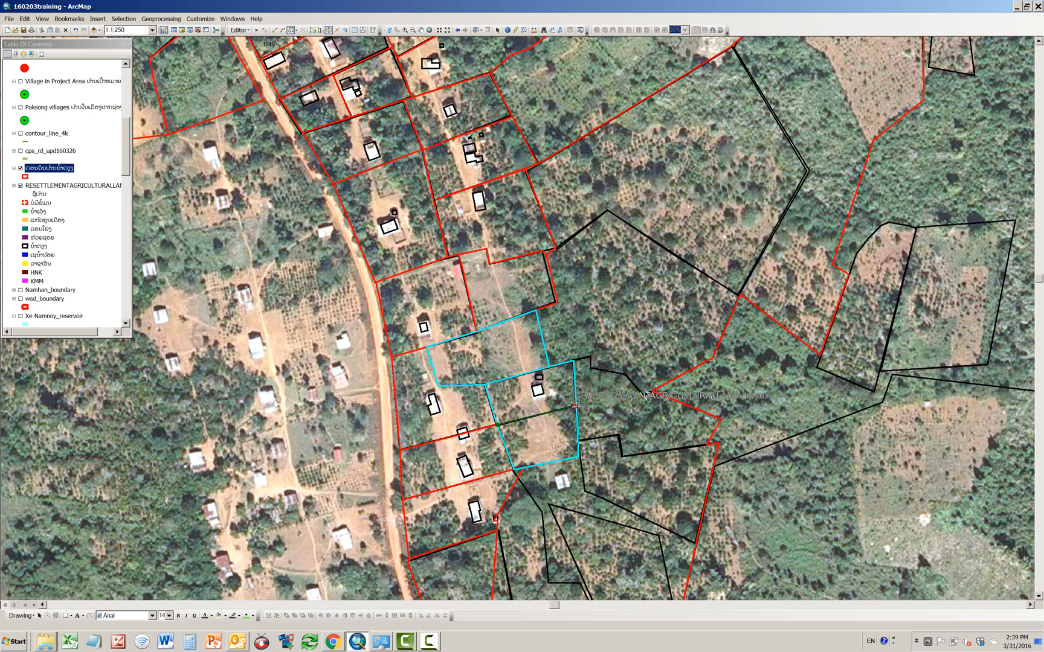
left_click(577, 406)
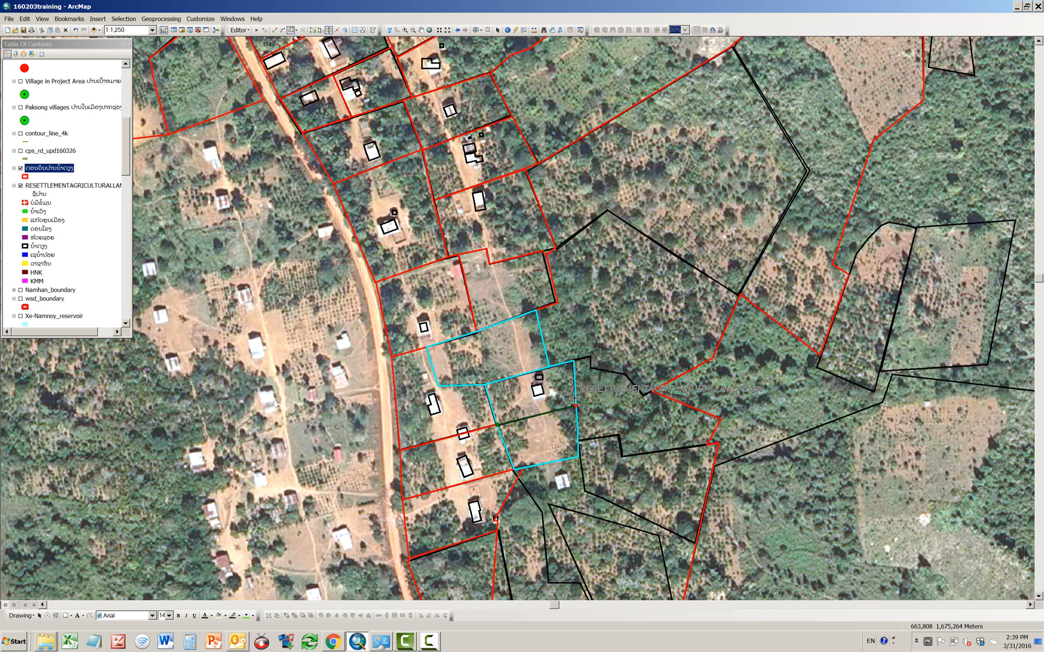
double_click(576, 405)
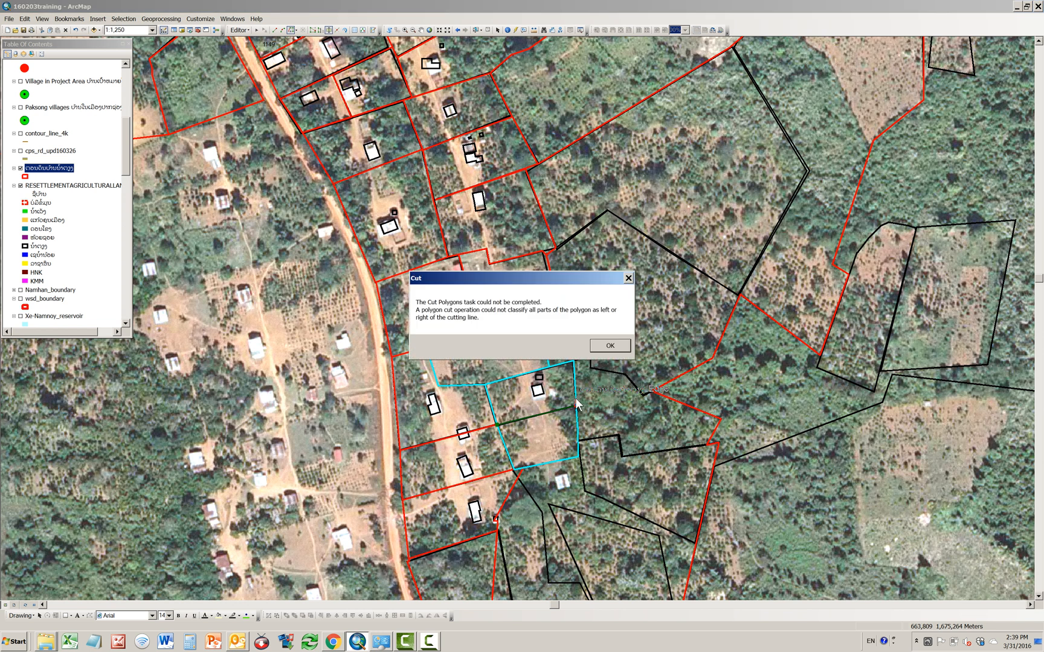
left_click(618, 348)
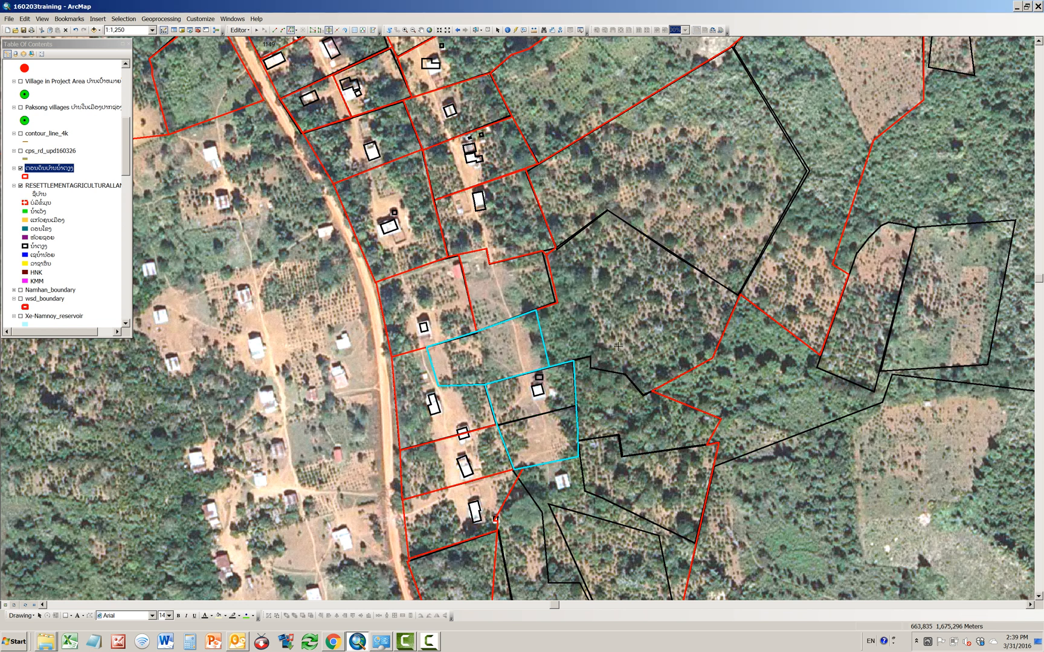
Step: Split the southernmost plot of the strip along the black line below its house, extending the cut past the plot's eastern edge
left_click(496, 425)
left_click(577, 404)
double_click(587, 400)
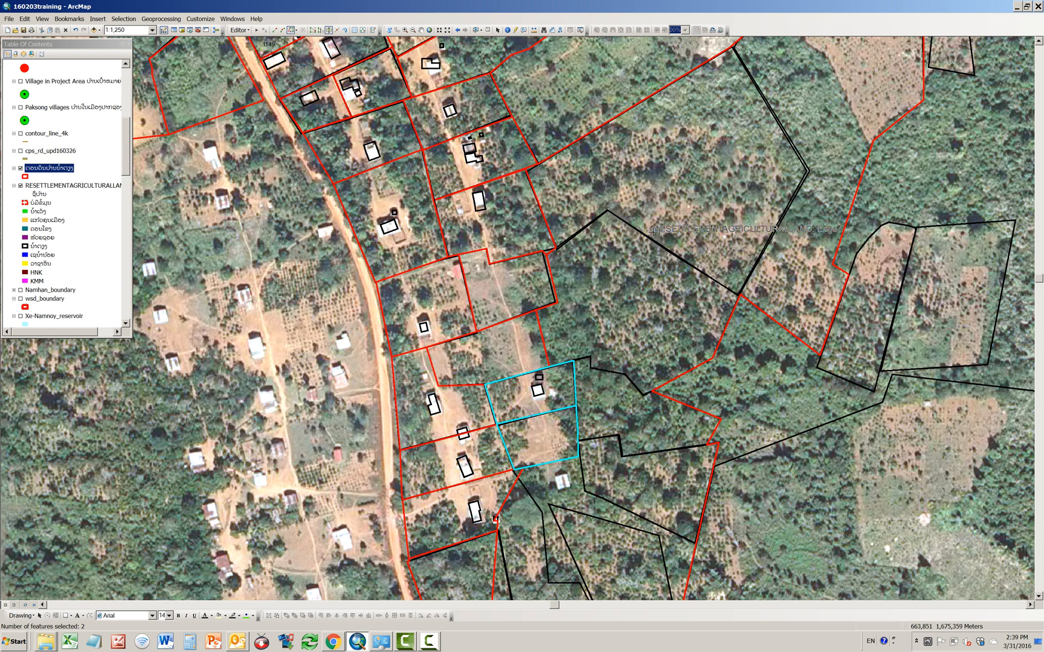
Step: Select the large parcel east of the house plots and split it along the angled black boundary from its northern edge to the inner corner
left_click(475, 30)
left_click(754, 196)
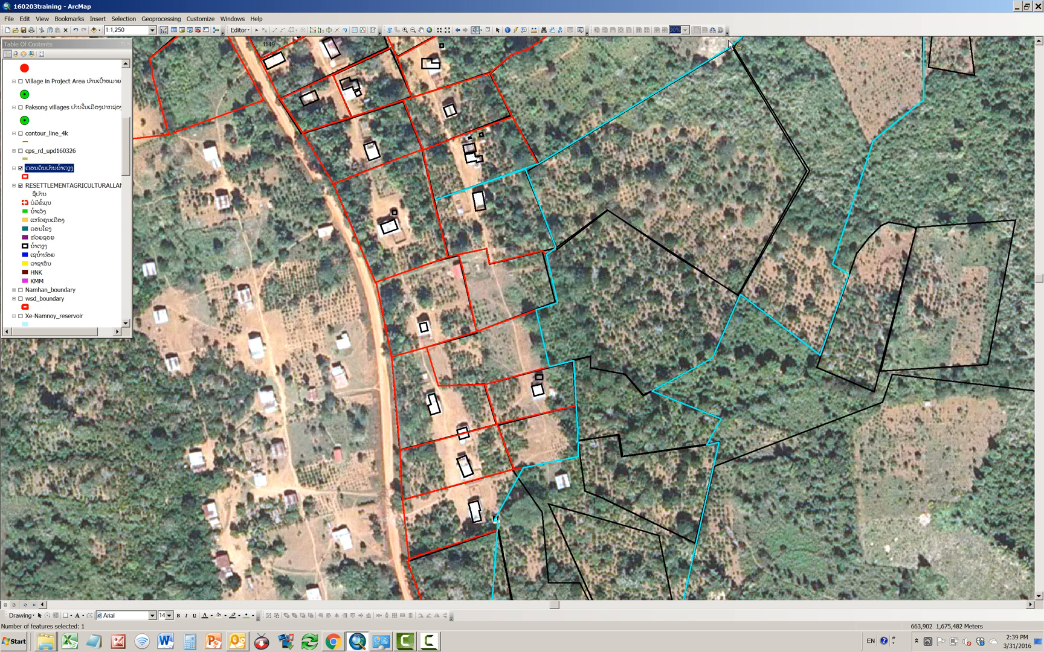
left_click(329, 31)
left_click(732, 46)
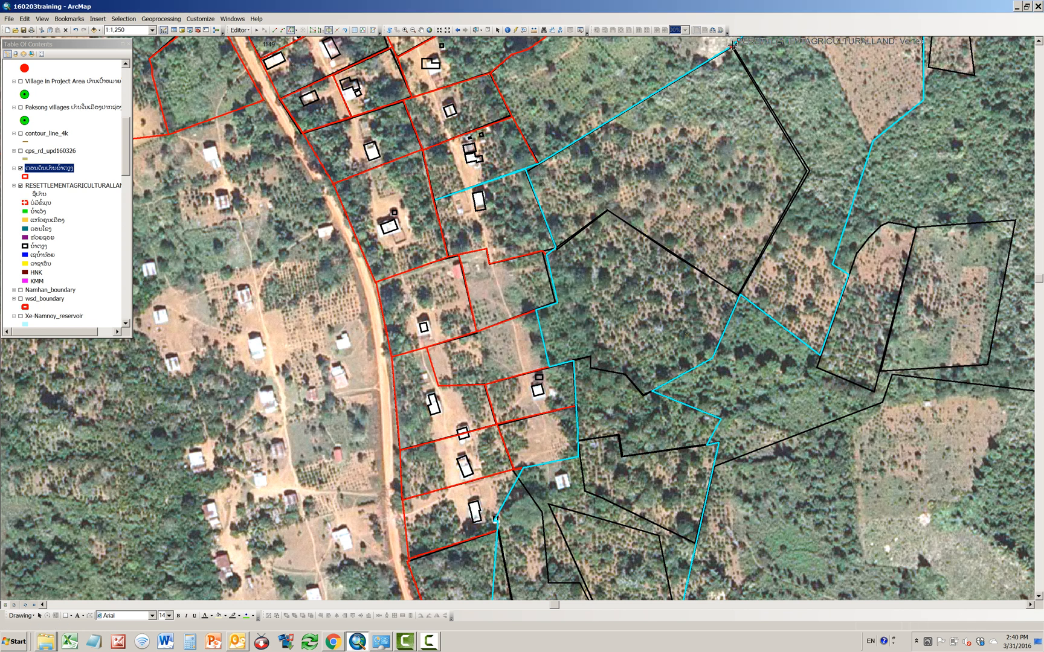
left_click(806, 171)
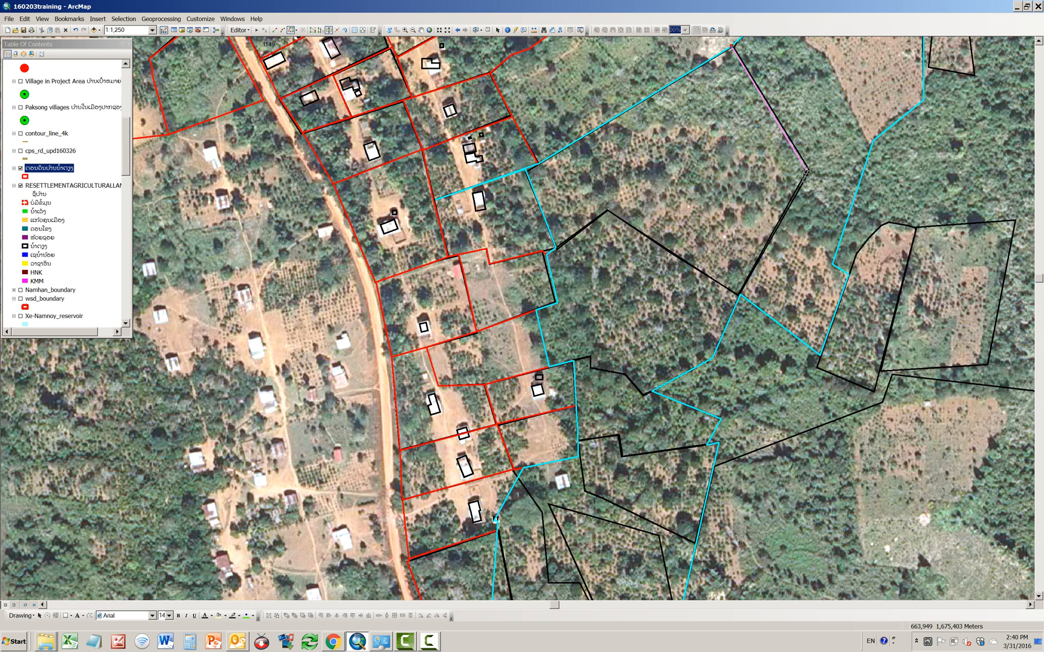
left_click(742, 295)
left_click(741, 296)
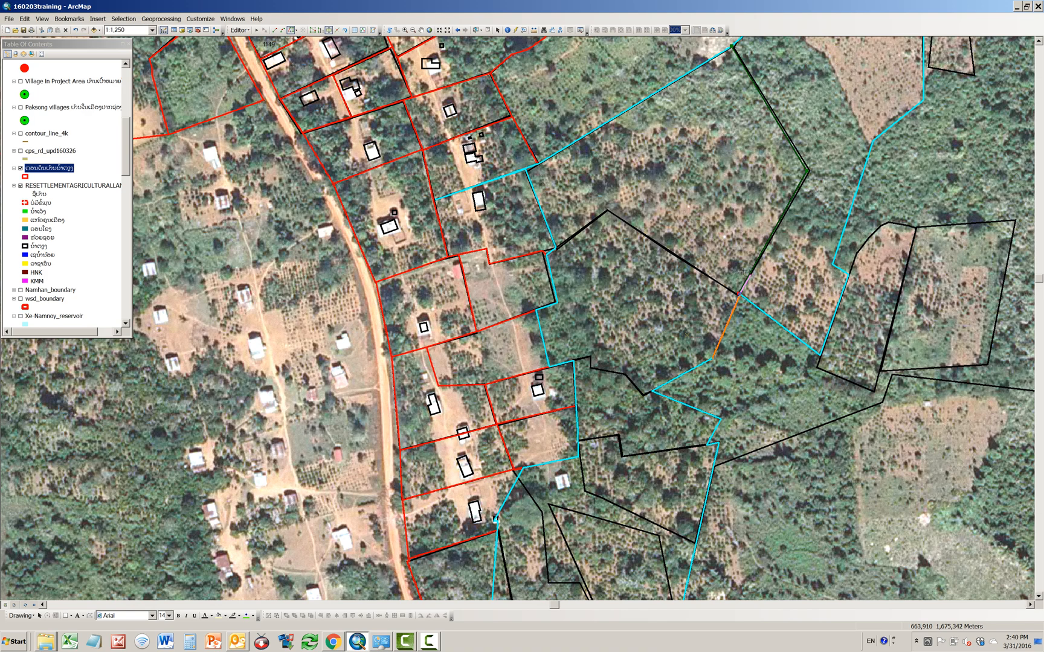
double_click(742, 318)
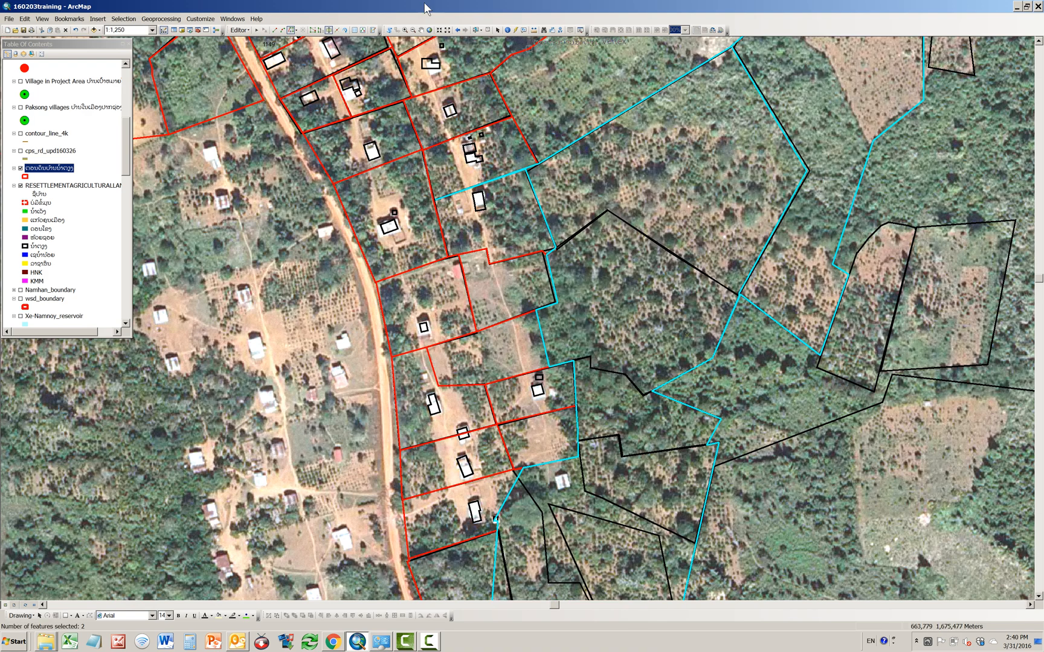
Step: Select the parcel northeast of the boundary junction and cut off the narrow sliver extending southwest from its corner
left_click(406, 30)
left_click_drag(715, 272, 759, 324)
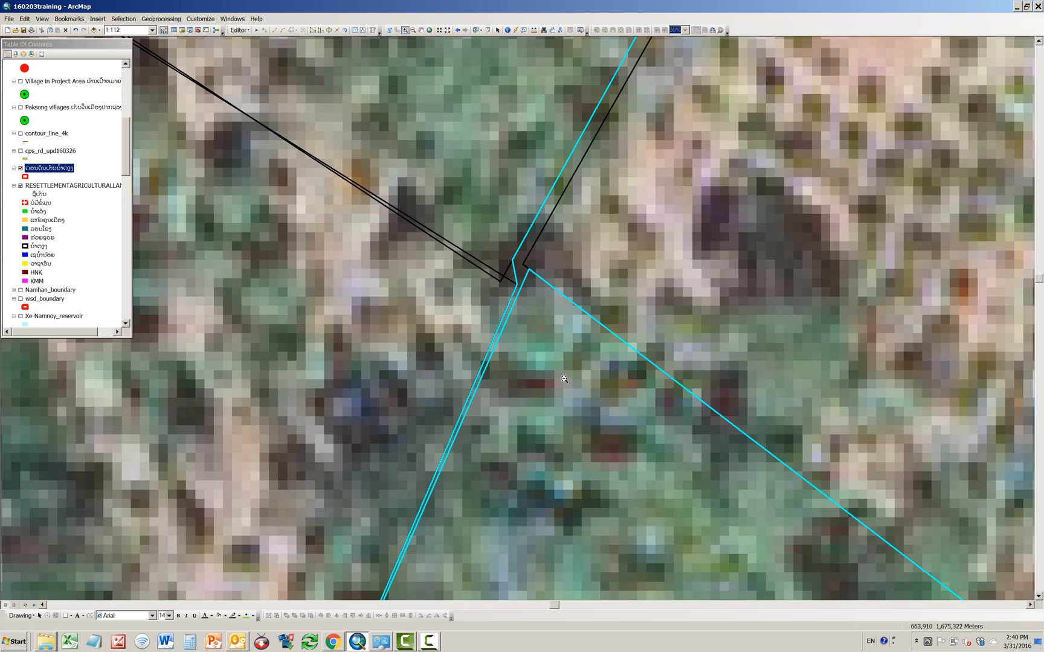
scroll(391, 166, "up", 1)
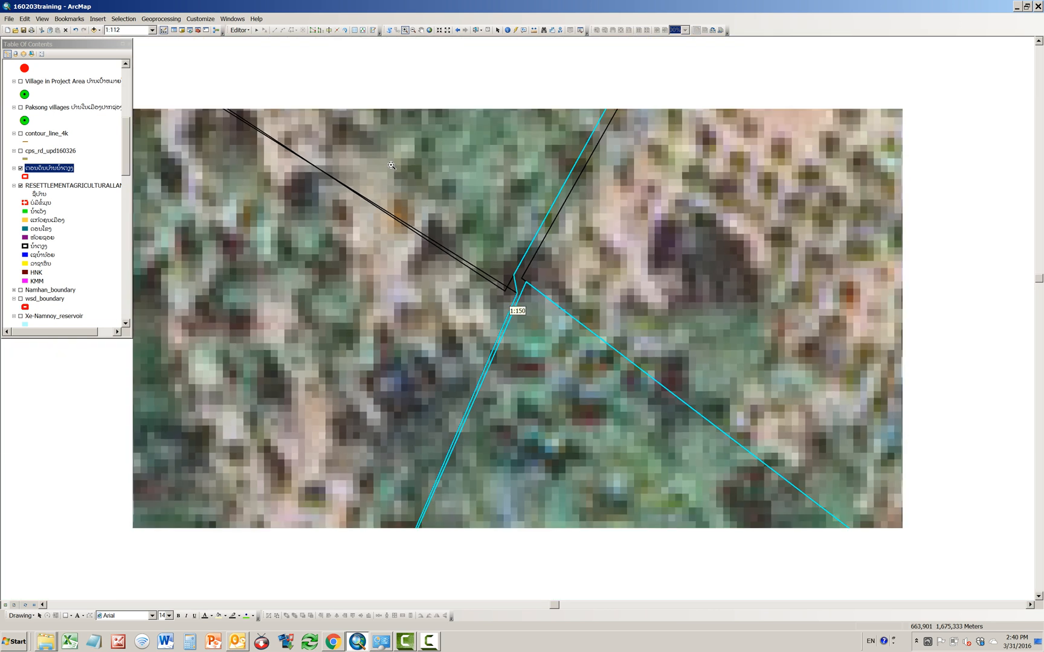
scroll(444, 234, "up", 2)
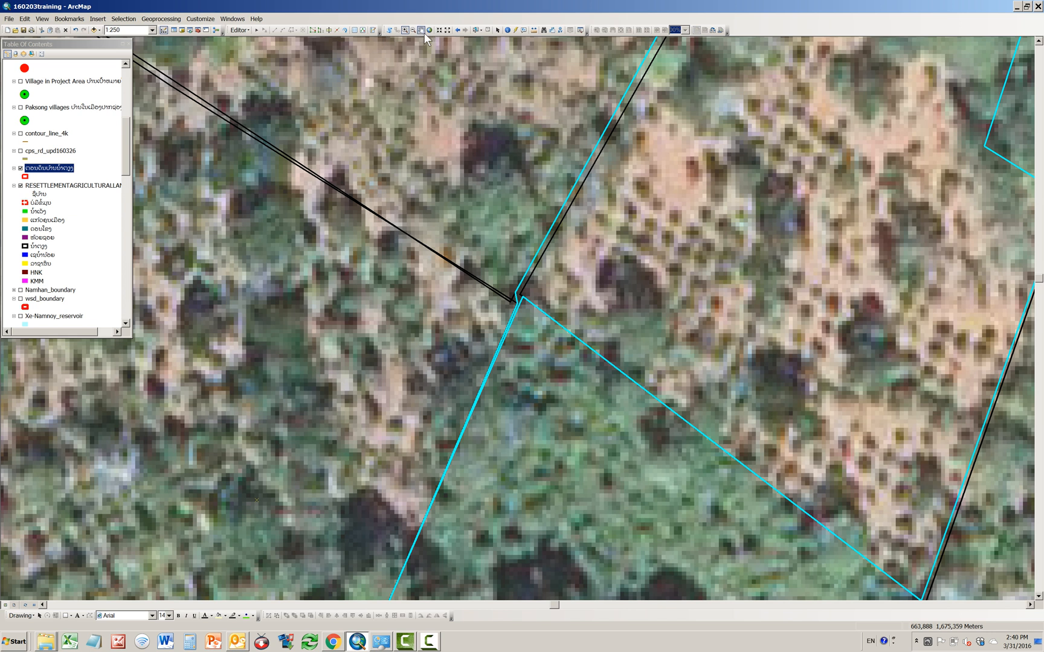
left_click(422, 30)
left_click_drag(535, 461, 571, 353)
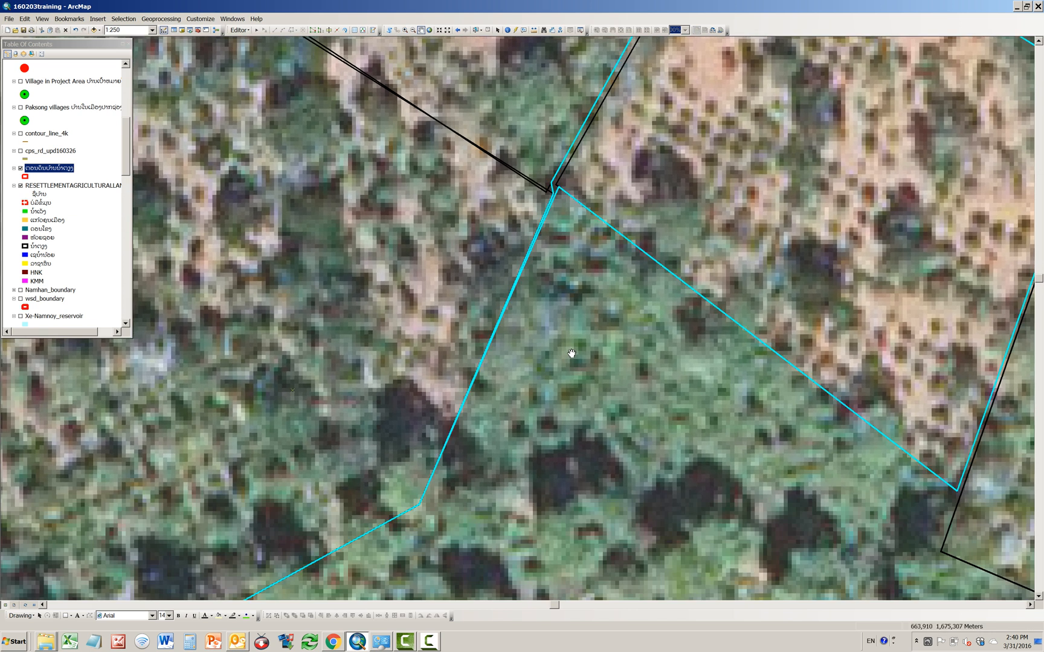
left_click(476, 31)
left_click(672, 210)
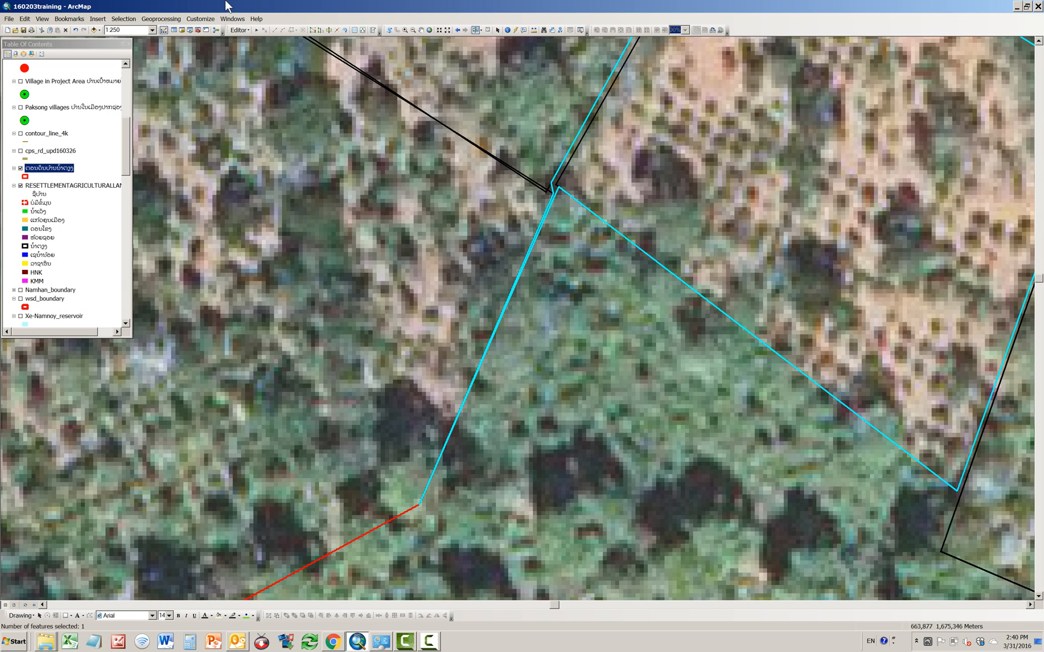
left_click(328, 30)
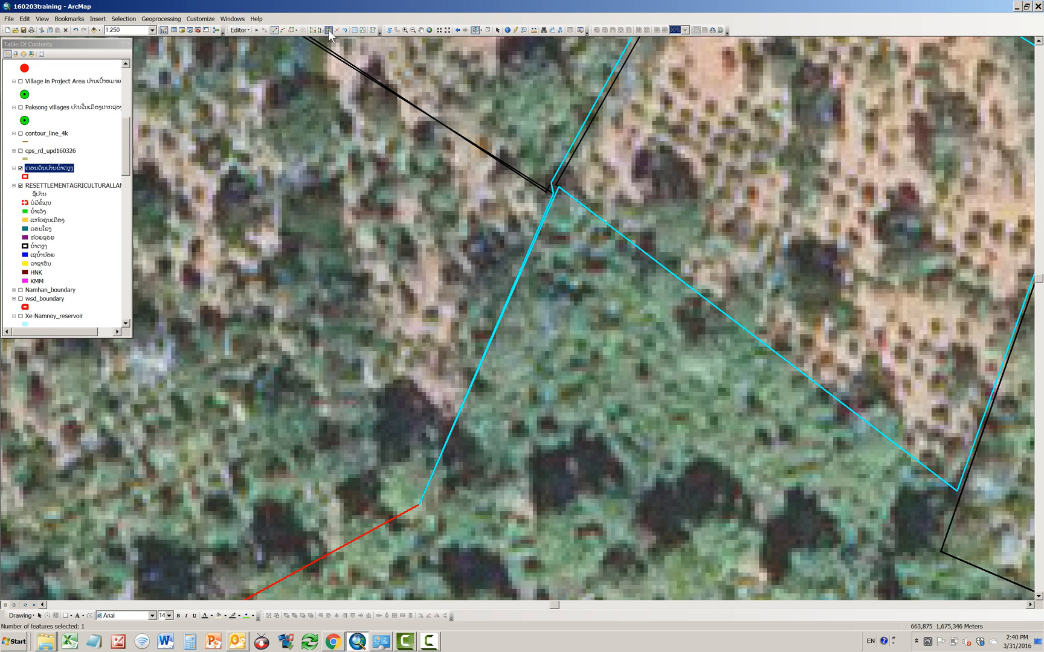
left_click(542, 173)
left_click(551, 182)
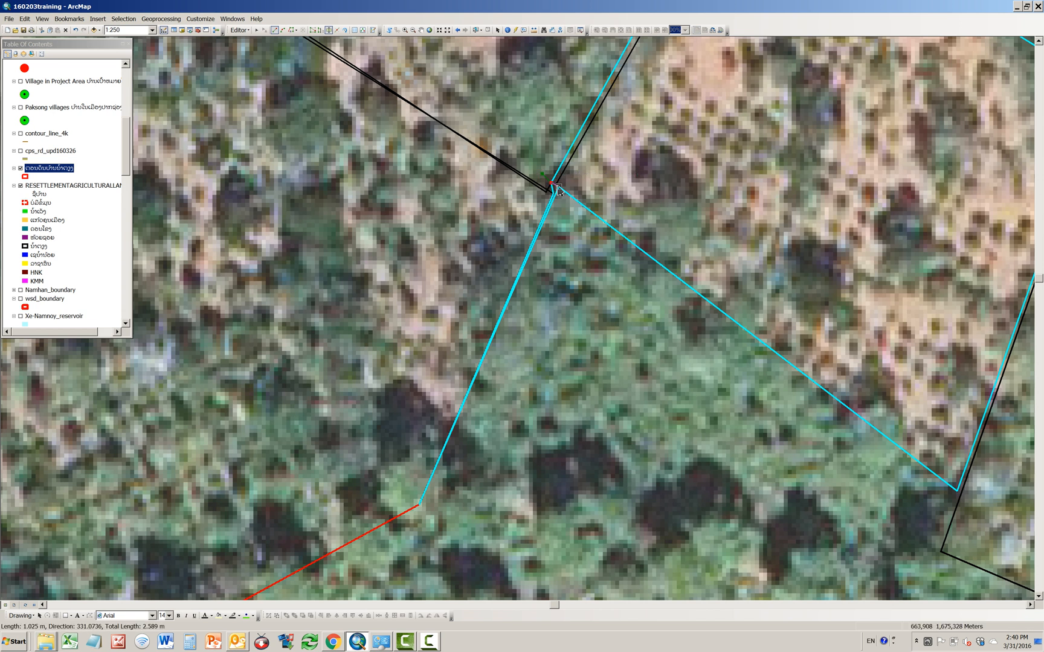
left_click(559, 188)
left_click(562, 212)
double_click(562, 212)
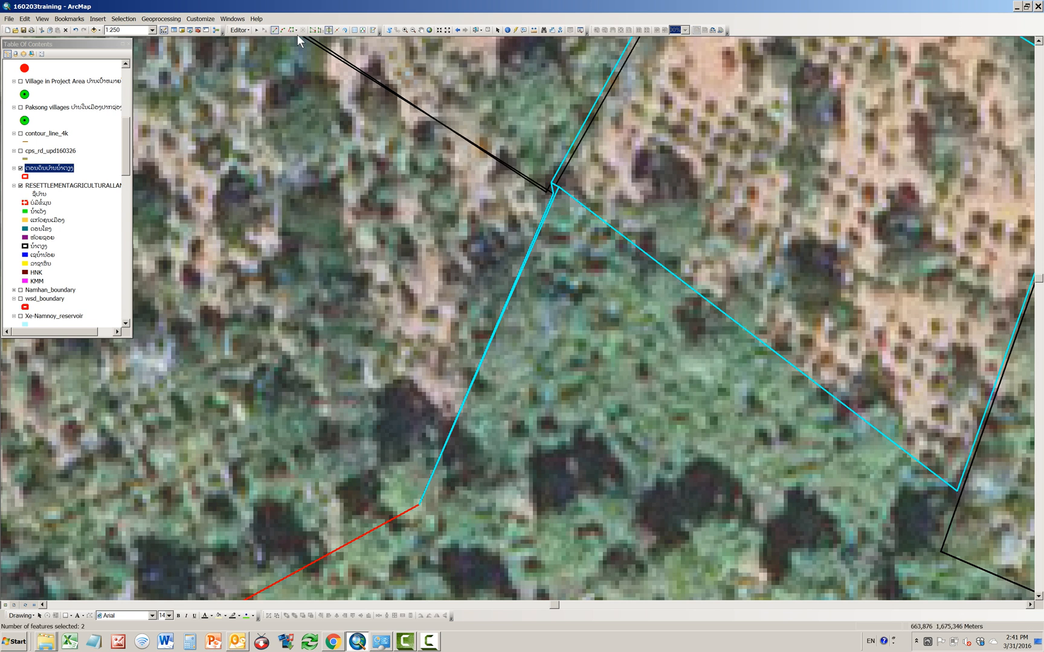
Step: Merge the cut-off sliver with the adjoining parcel to the south, keeping the first listed feature, and clear the selection
left_click(473, 30)
left_click(573, 299)
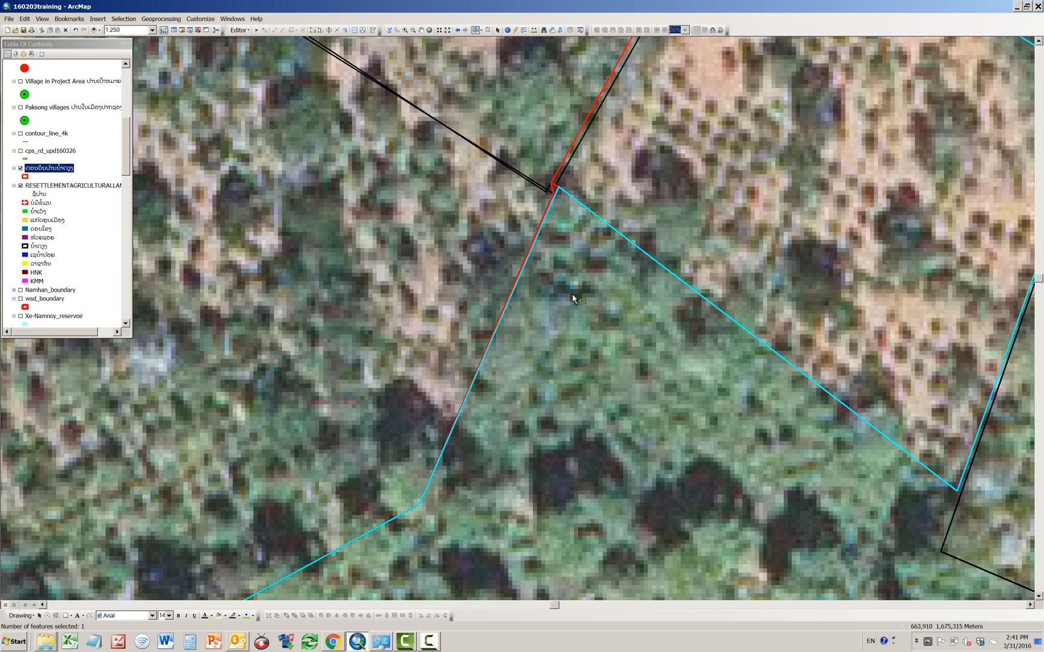
left_click(555, 192, "shift")
left_click(239, 29)
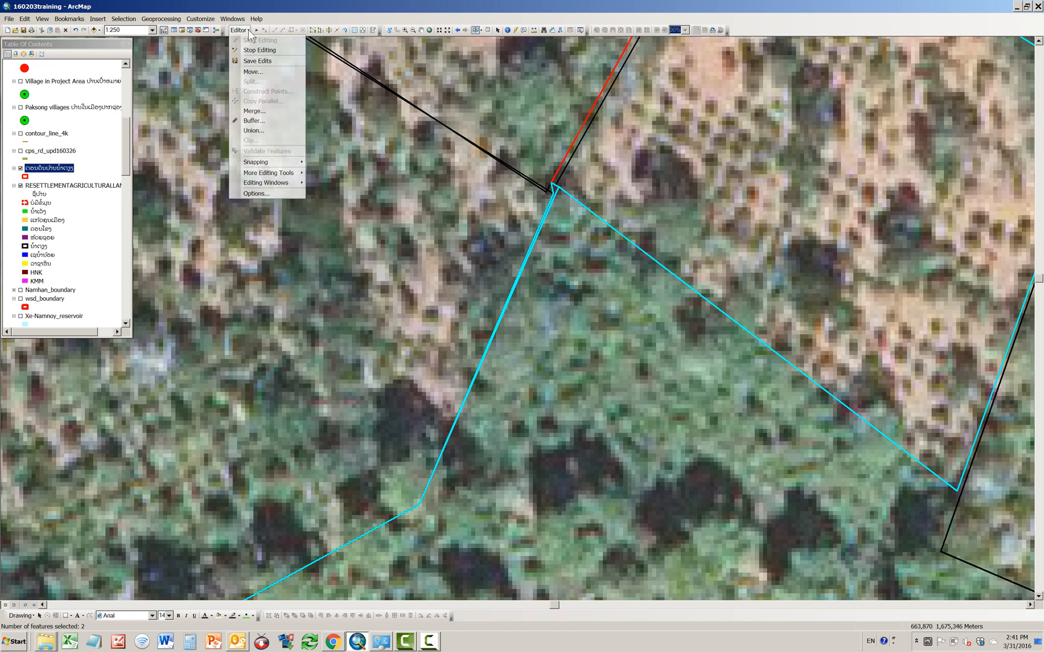
left_click(261, 109)
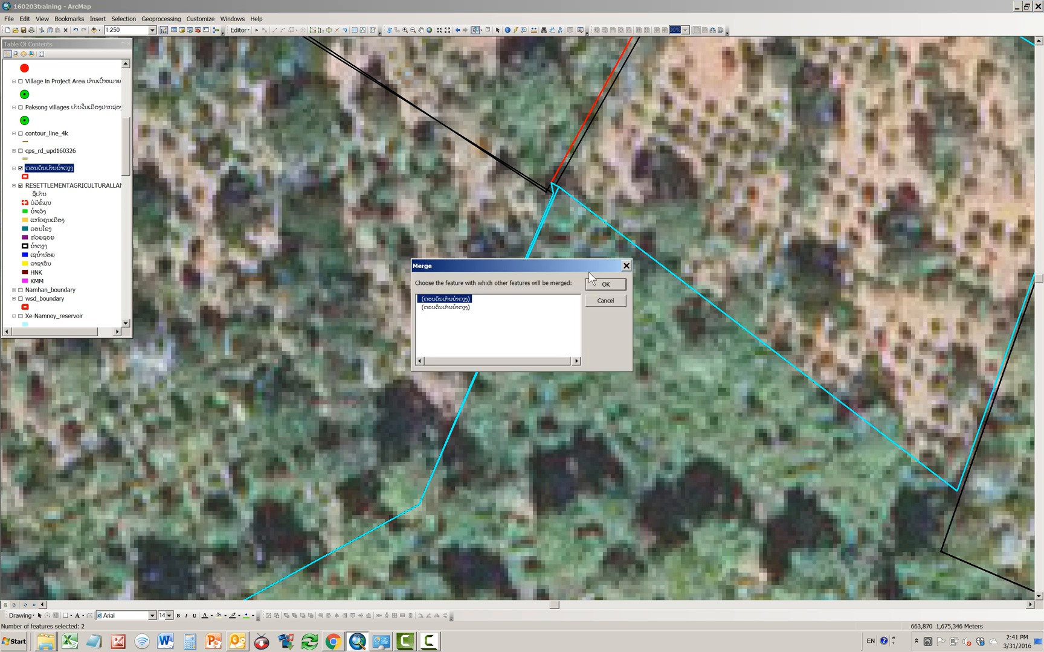
left_click(598, 286)
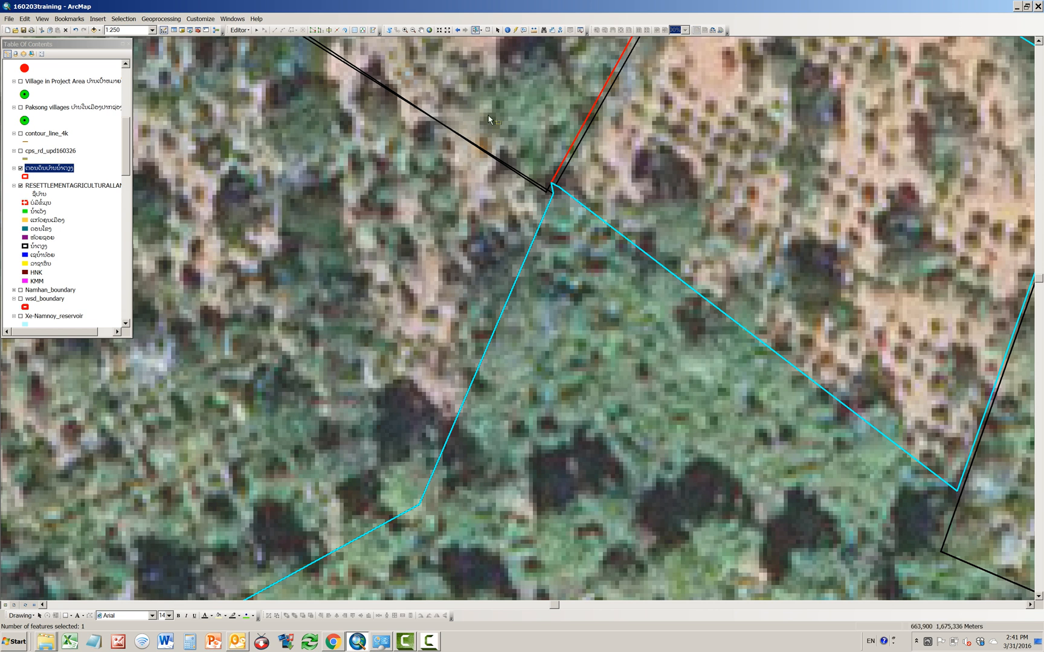
left_click(497, 30)
left_click(488, 30)
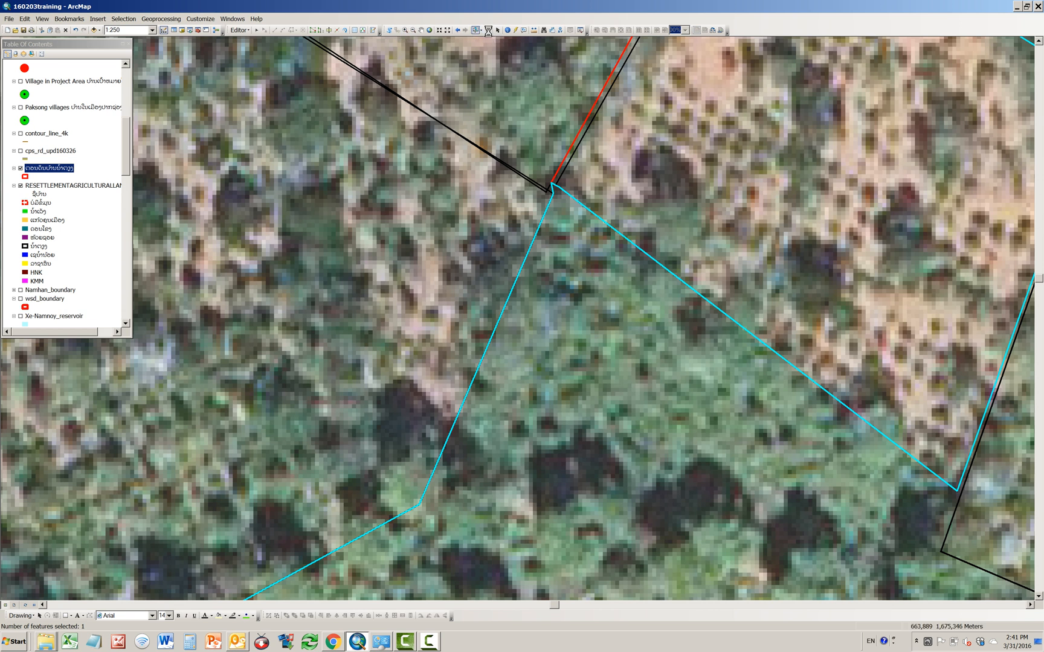
Step: Examine the junction where the sliver was merged to check the parcel edges and corner
left_click(613, 277)
left_click(488, 31)
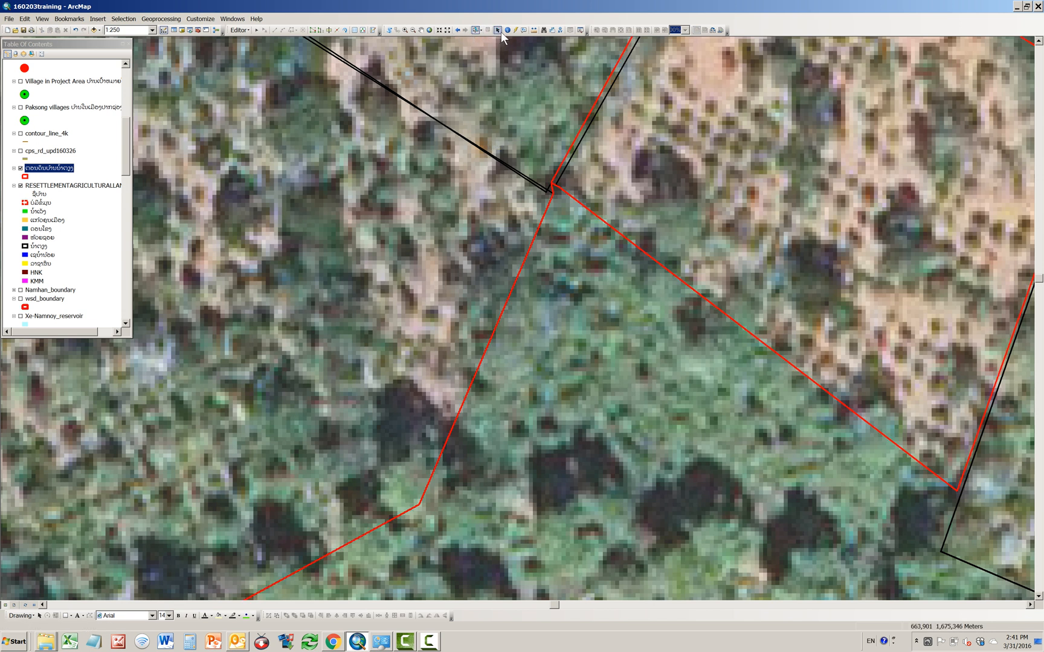
left_click(404, 29)
left_click_drag(489, 149, 602, 296)
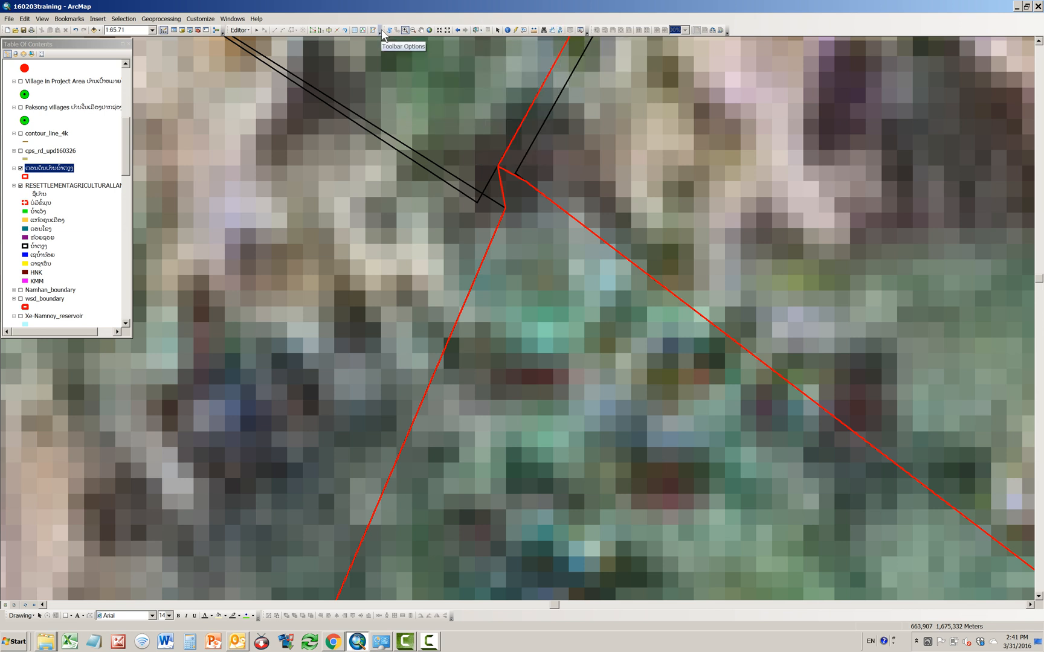
left_click(457, 30)
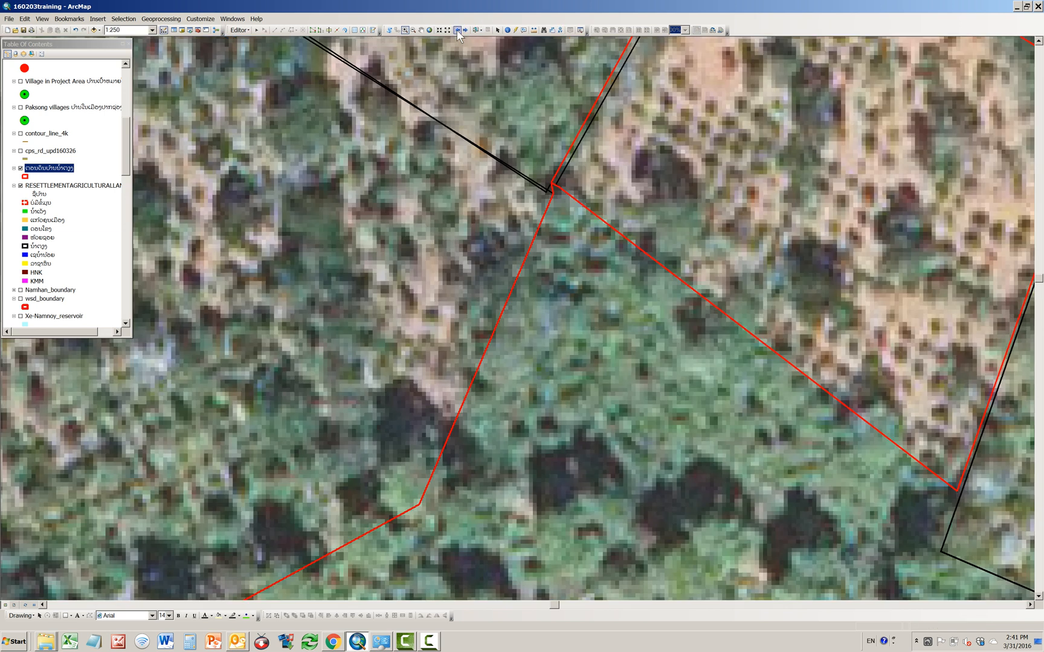
scroll(477, 150, "up", 2)
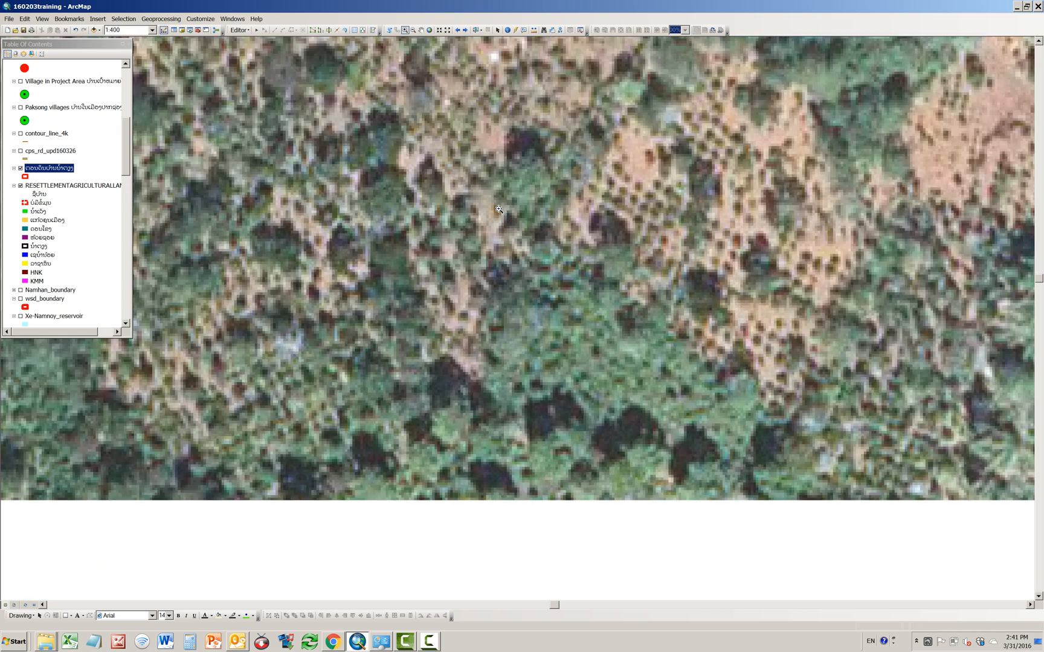
scroll(499, 209, "up", 3)
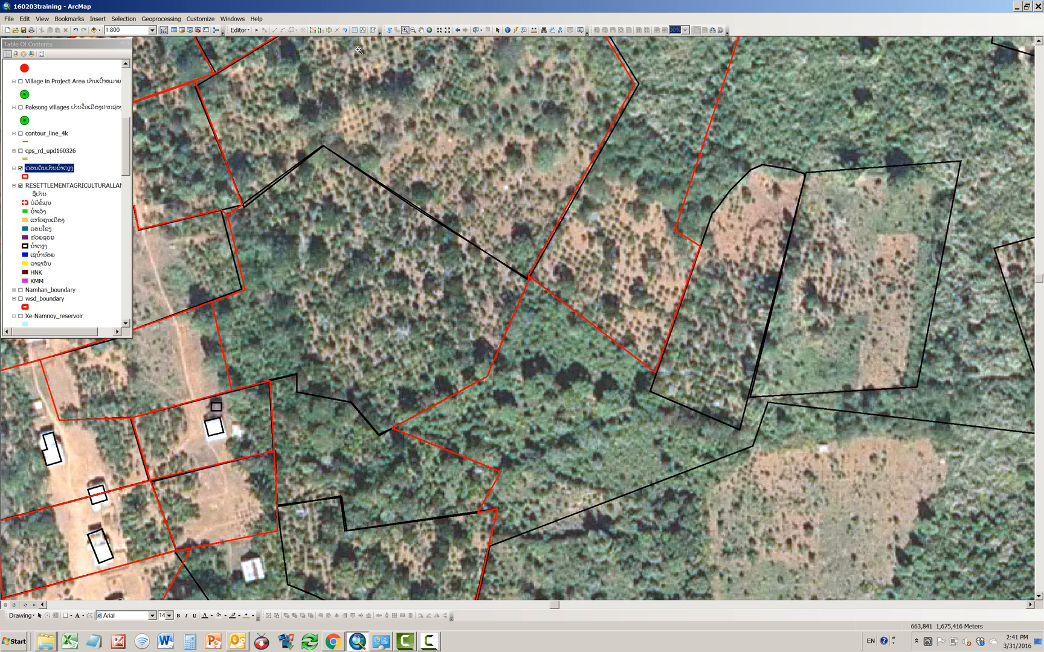
Step: Select the large parcel west of the junction and split it by tracing the peaked black boundary from its western edge to the junction
left_click(476, 31)
left_click(418, 266)
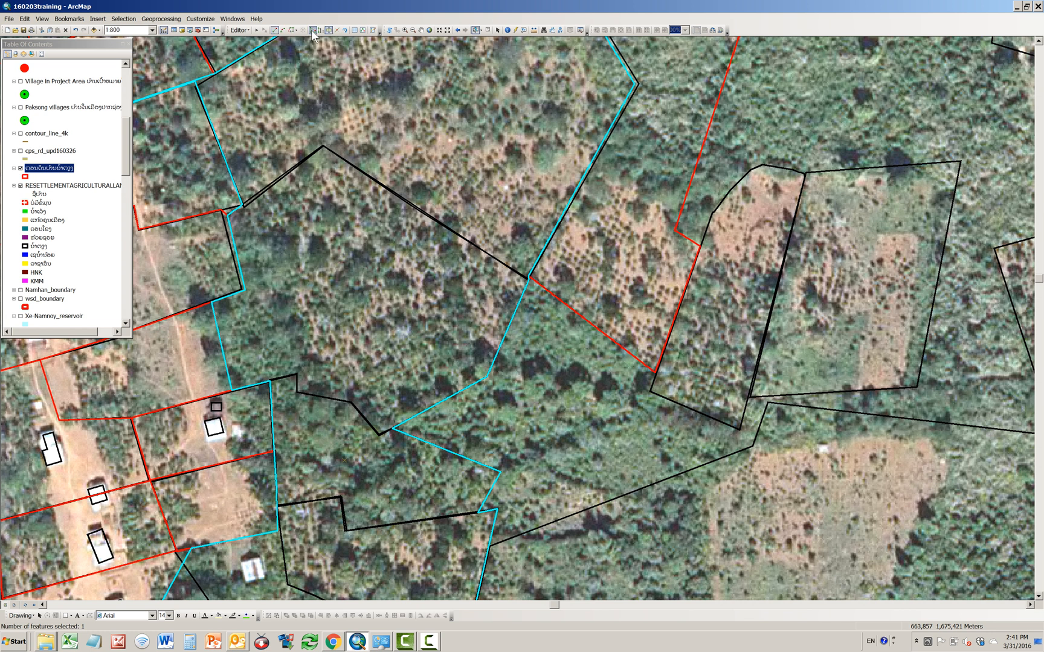
left_click(294, 31)
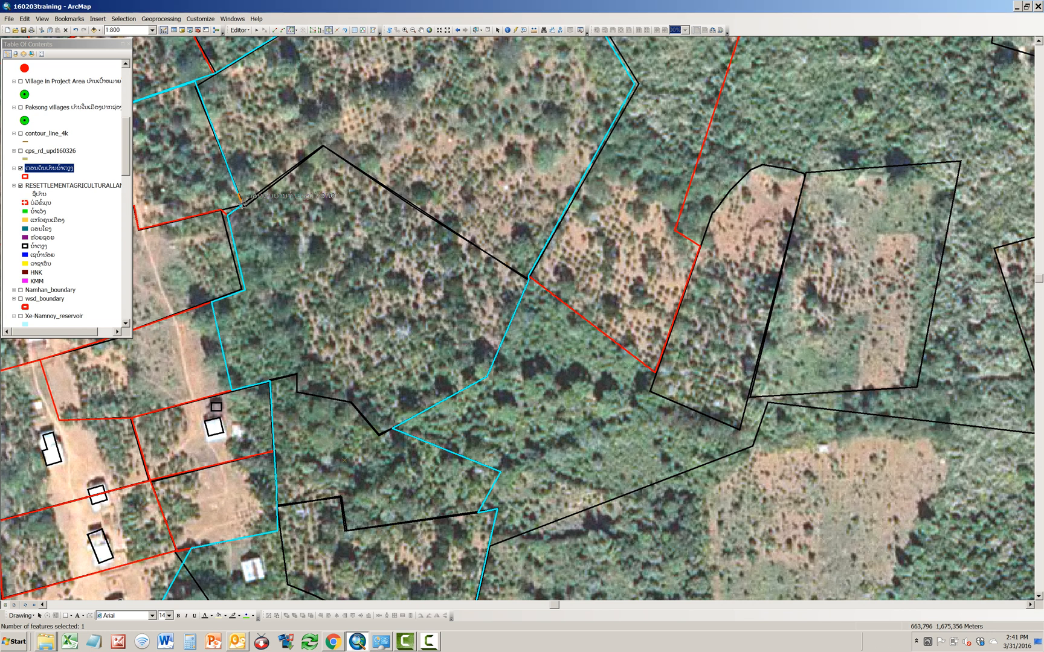
left_click(242, 206)
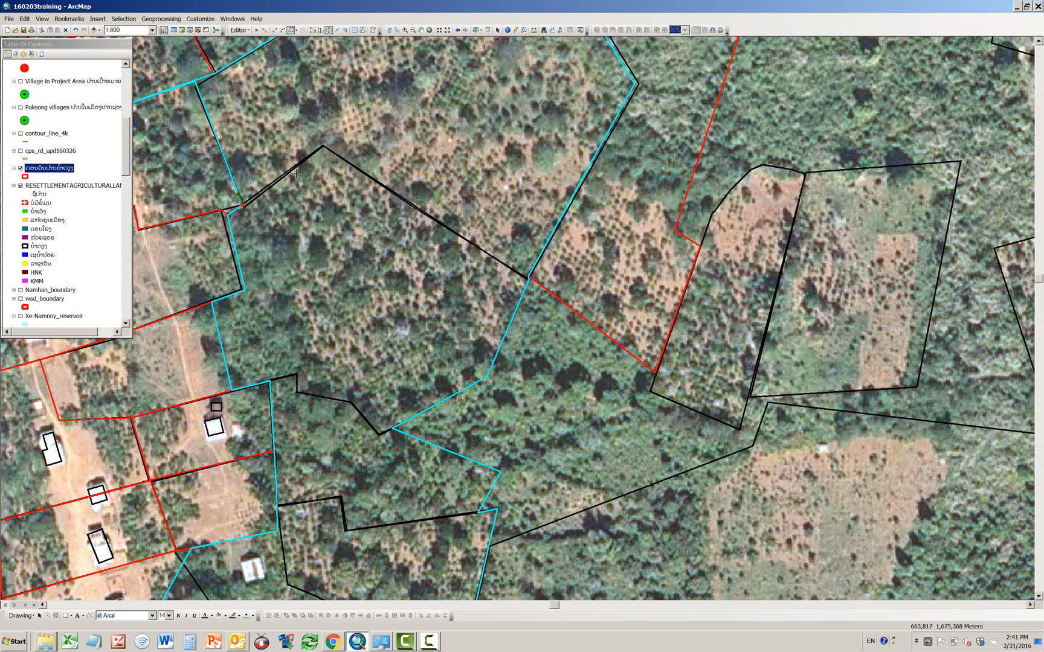
left_click(324, 146)
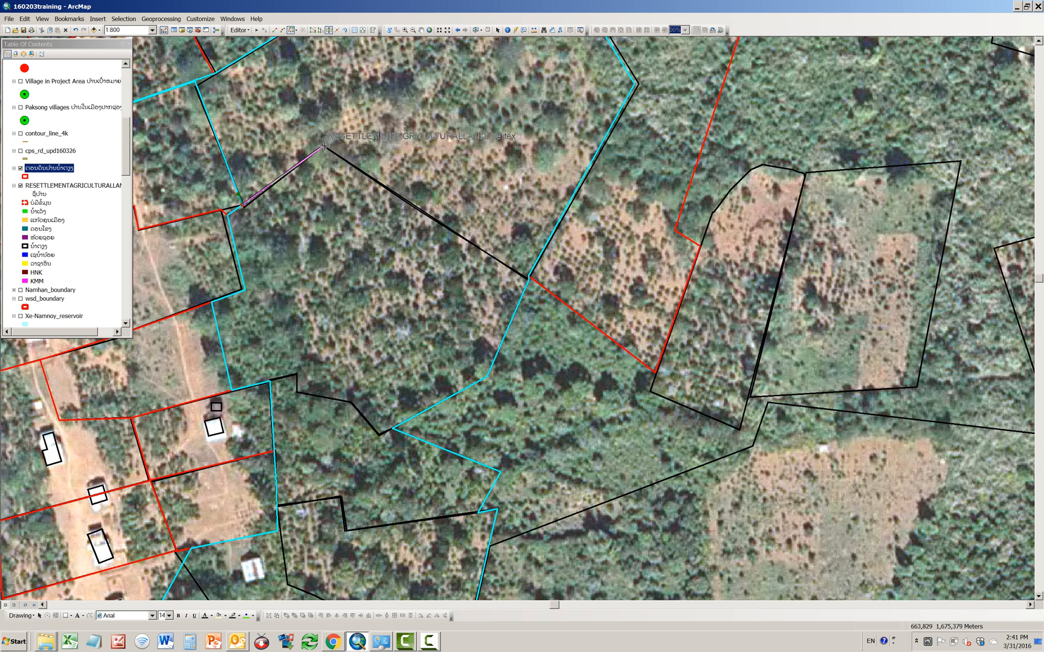
double_click(527, 289)
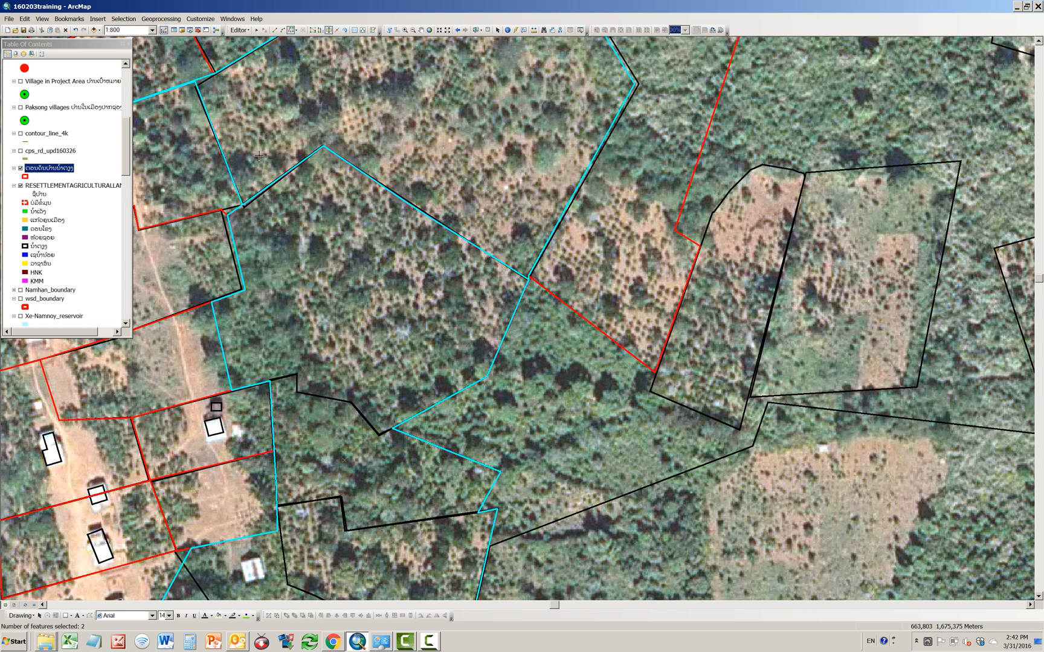
Step: Split the parcel's southern part by tracing the stepped black boundary from the house plot's northeast corner to the inner eastern corner
left_click(269, 381)
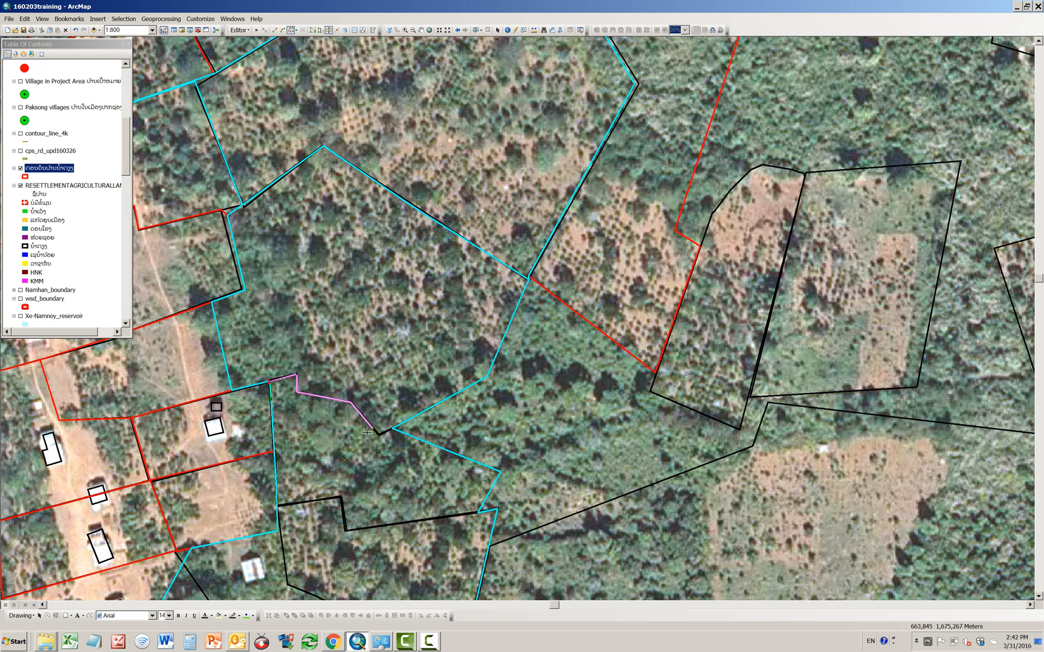
left_click(392, 429)
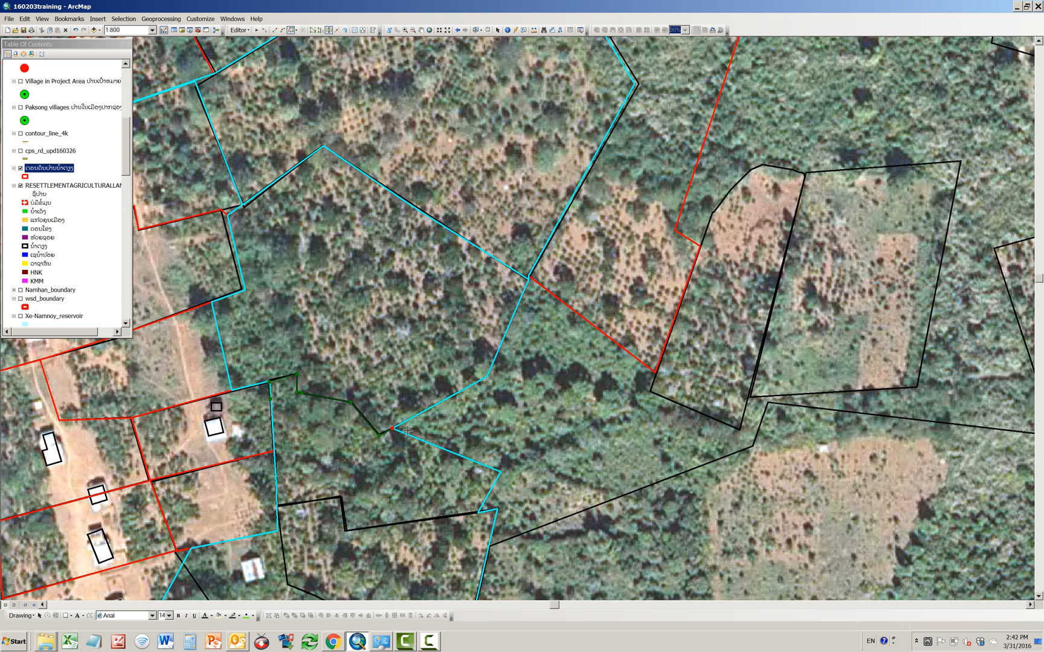
key("F2")
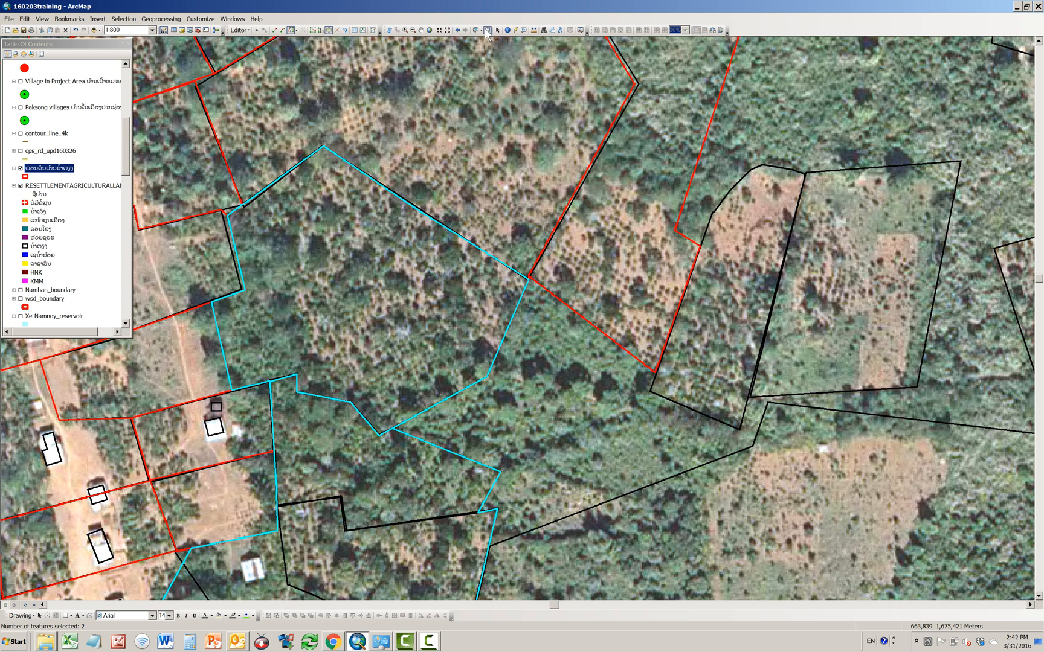
left_click(404, 30)
left_click_drag(379, 406, 420, 460)
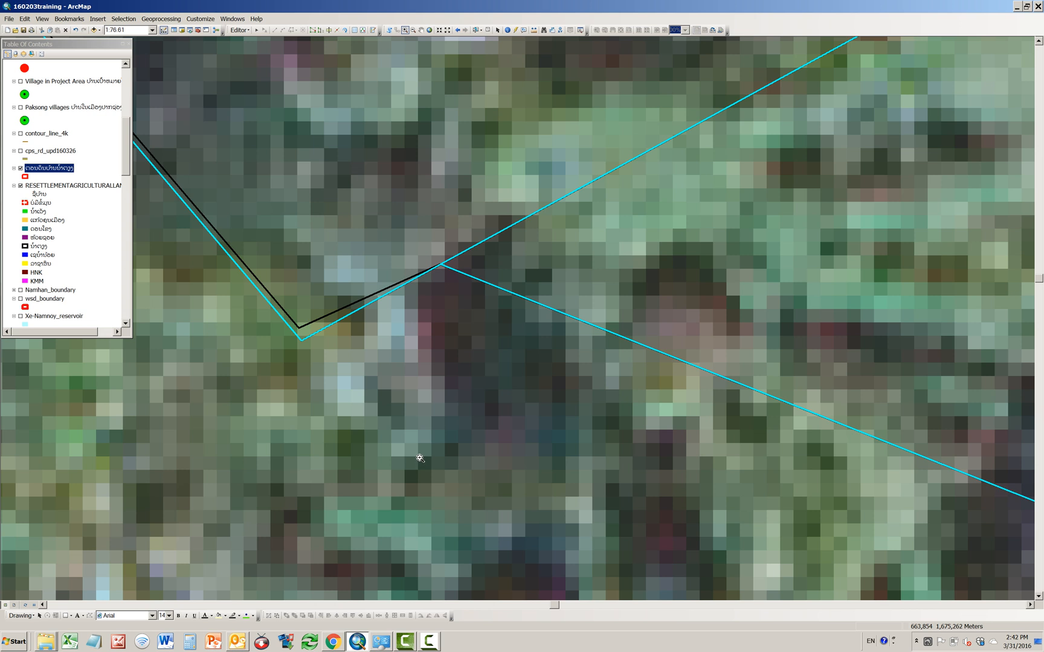
scroll(421, 403, "down", 8)
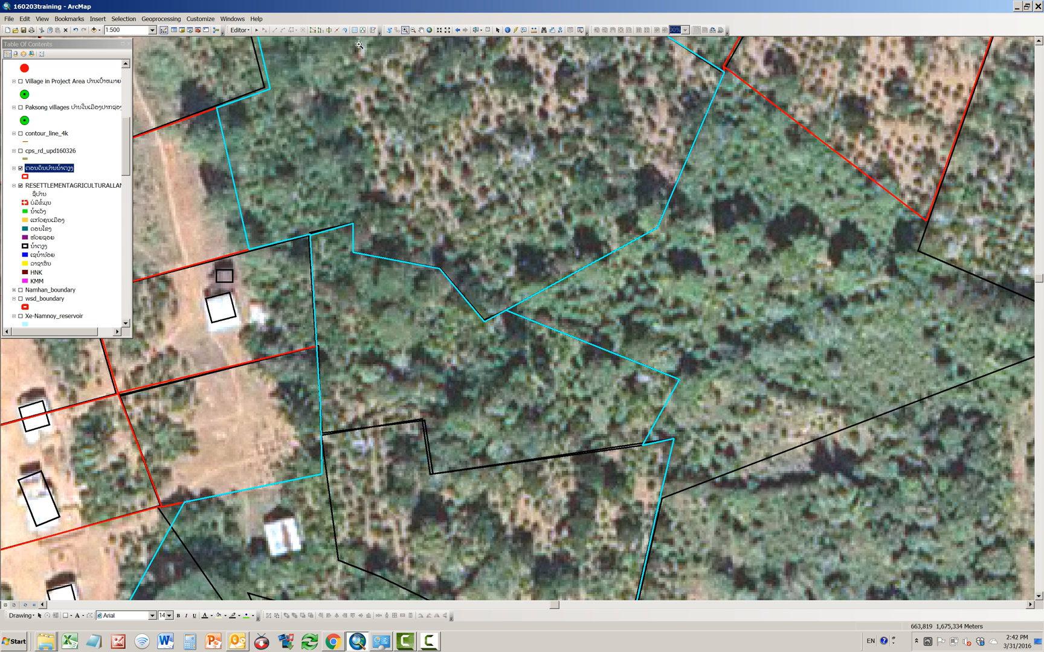
Step: Try to split the remaining southern part by tracing the next stepped black boundary from the house plots' edge eastward
left_click(329, 31)
left_click(292, 30)
double_click(320, 434)
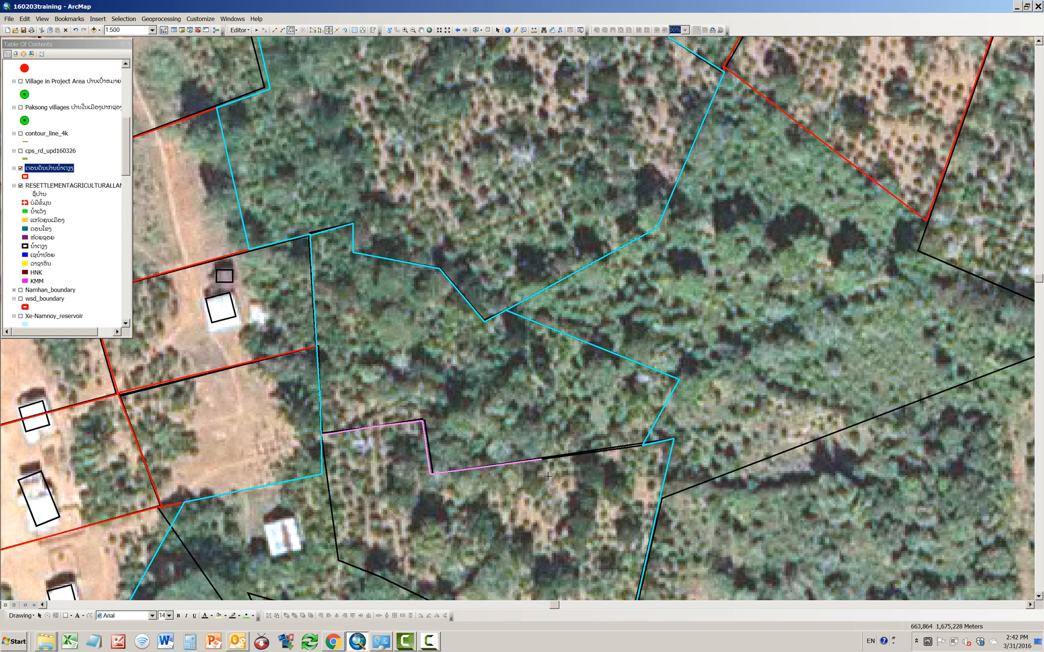
double_click(651, 448)
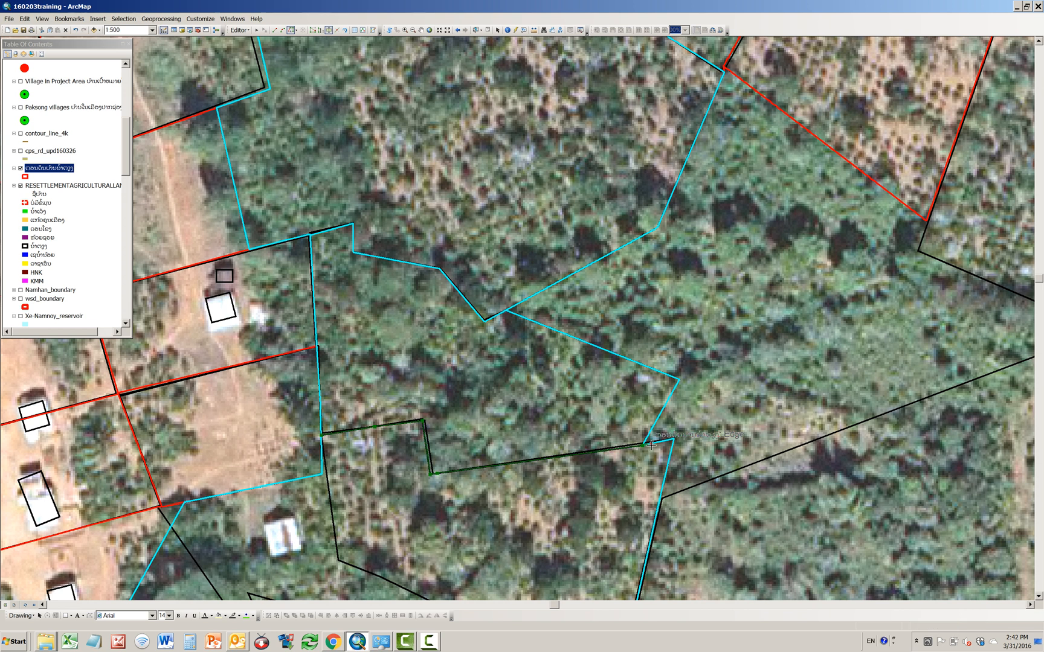
left_click(610, 348)
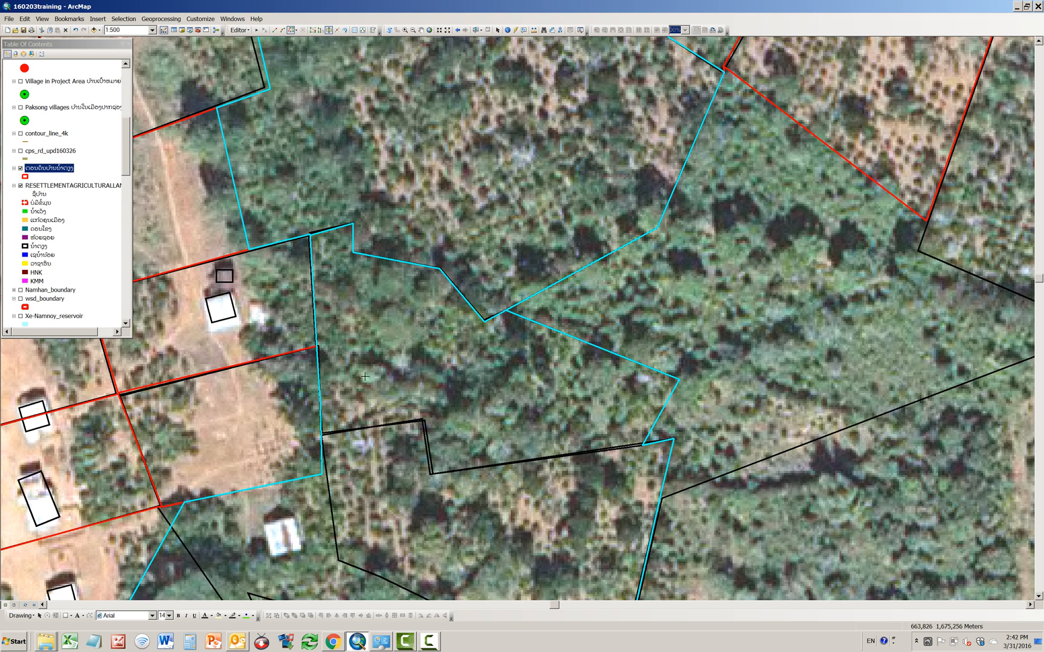
Step: Split the remaining southern part by tracing the stepped black boundary from the house plots' edge eastward to the inner eastern corner
left_click(320, 435)
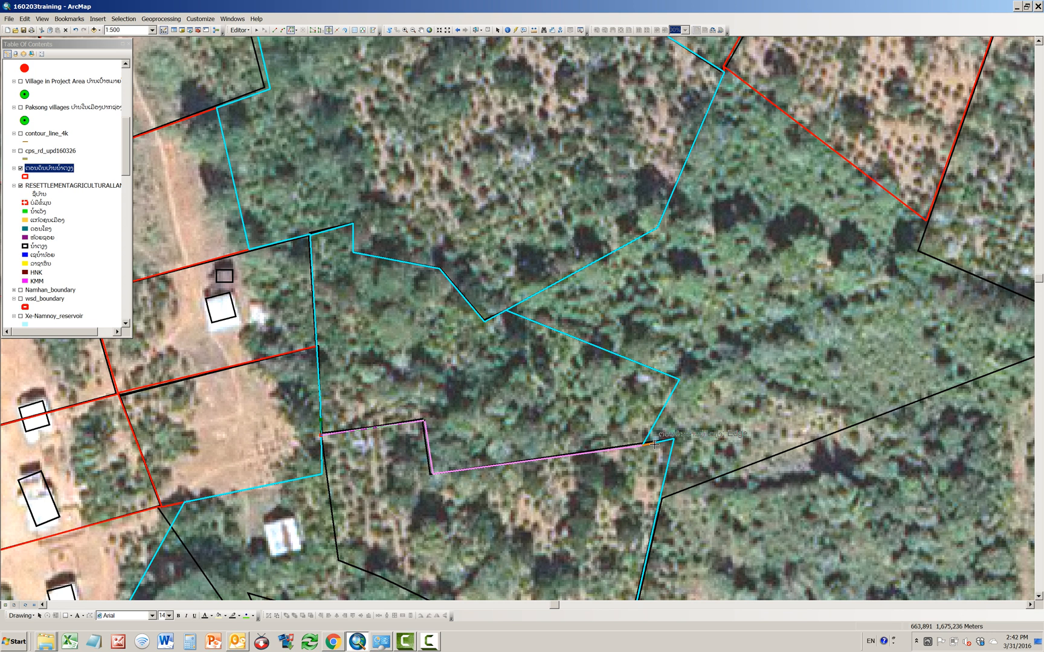
left_click(641, 447)
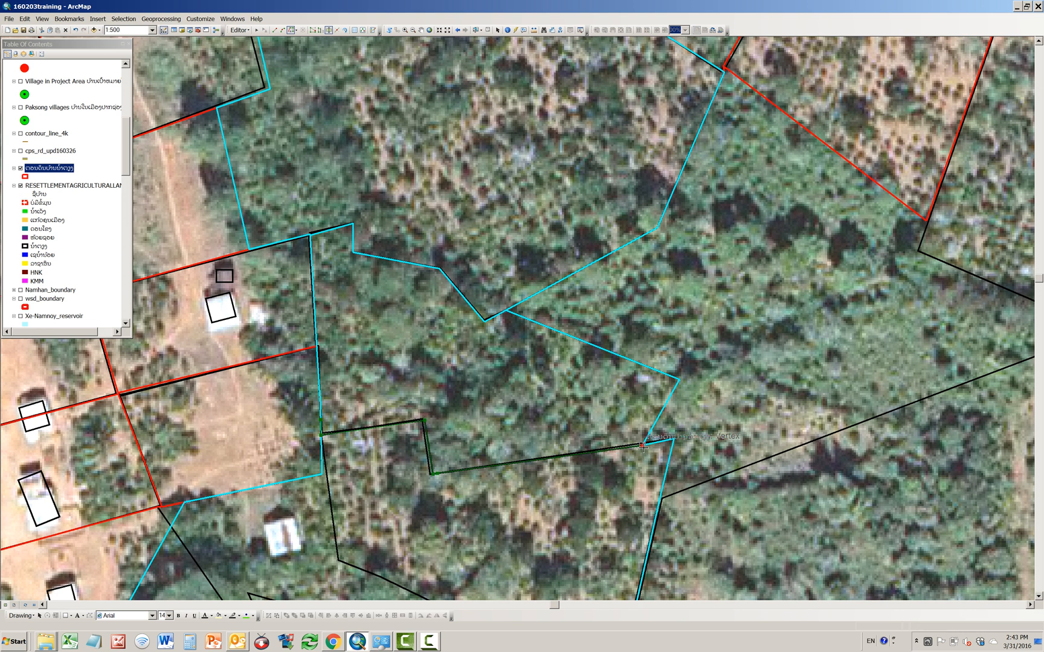
key("F2")
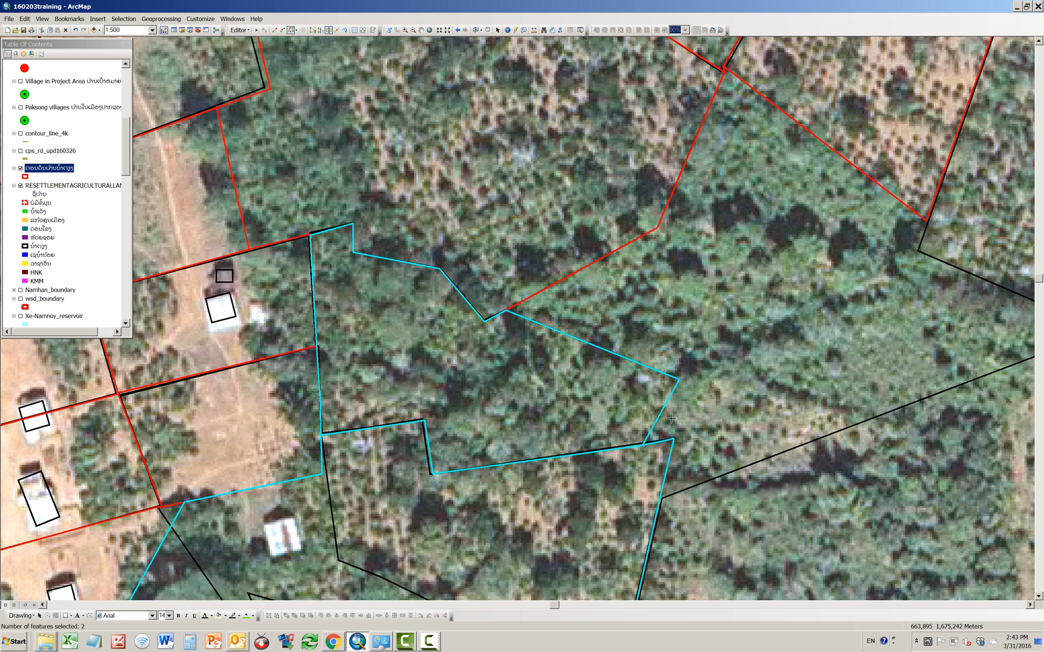
Step: Examine the eastern corner of the new split line up close, and the parcel layout across the whole village
left_click(404, 29)
left_click_drag(641, 429, 653, 463)
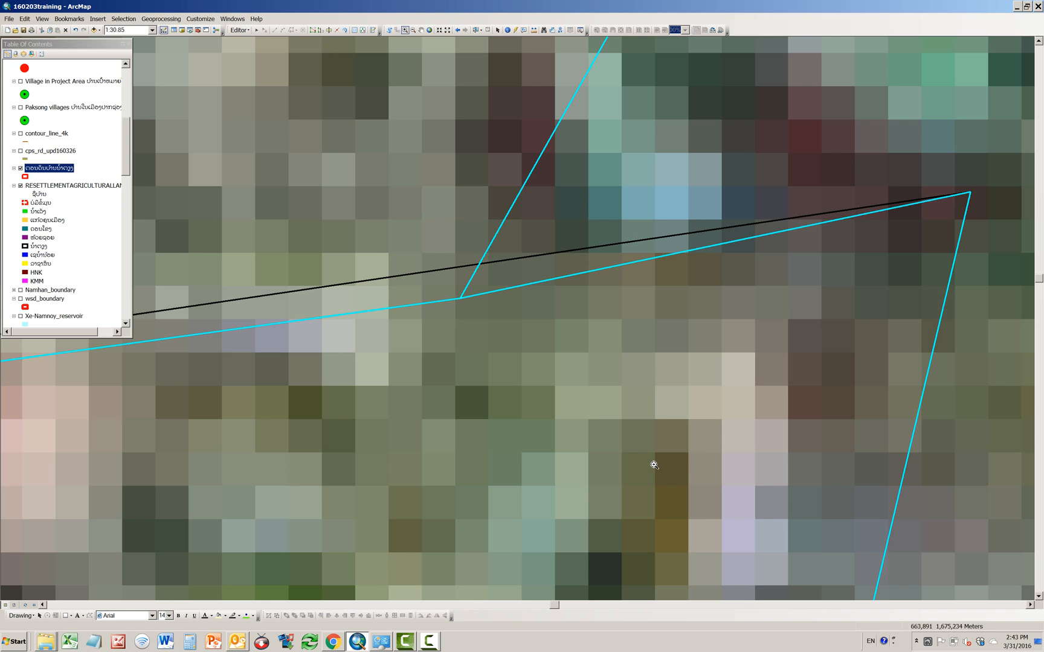
left_click(457, 29)
scroll(502, 403, "up", 2)
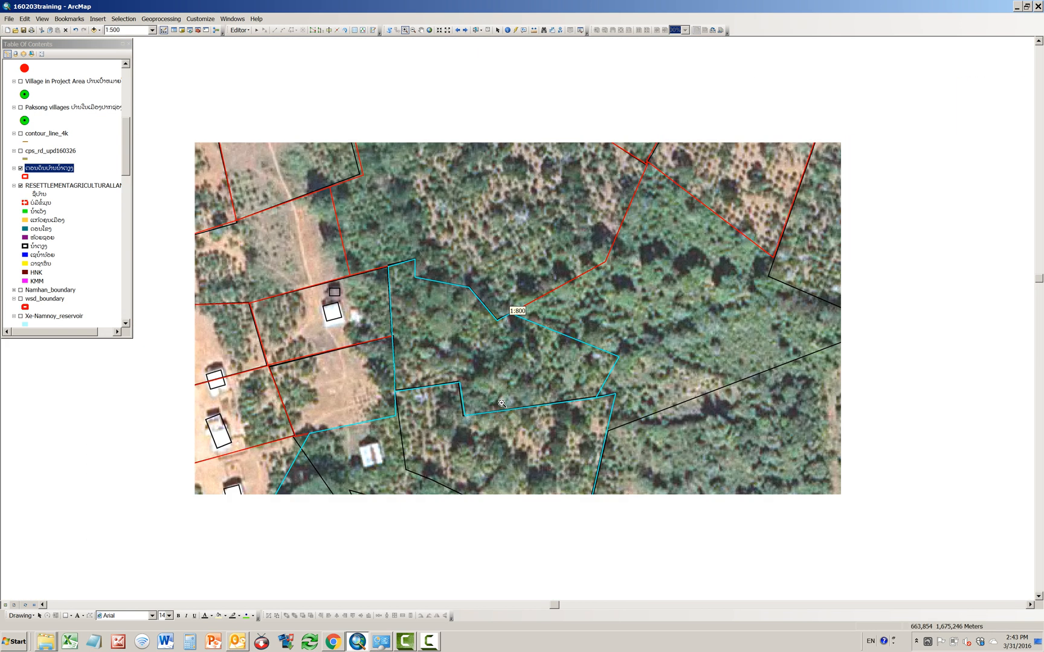
scroll(502, 403, "up", 3)
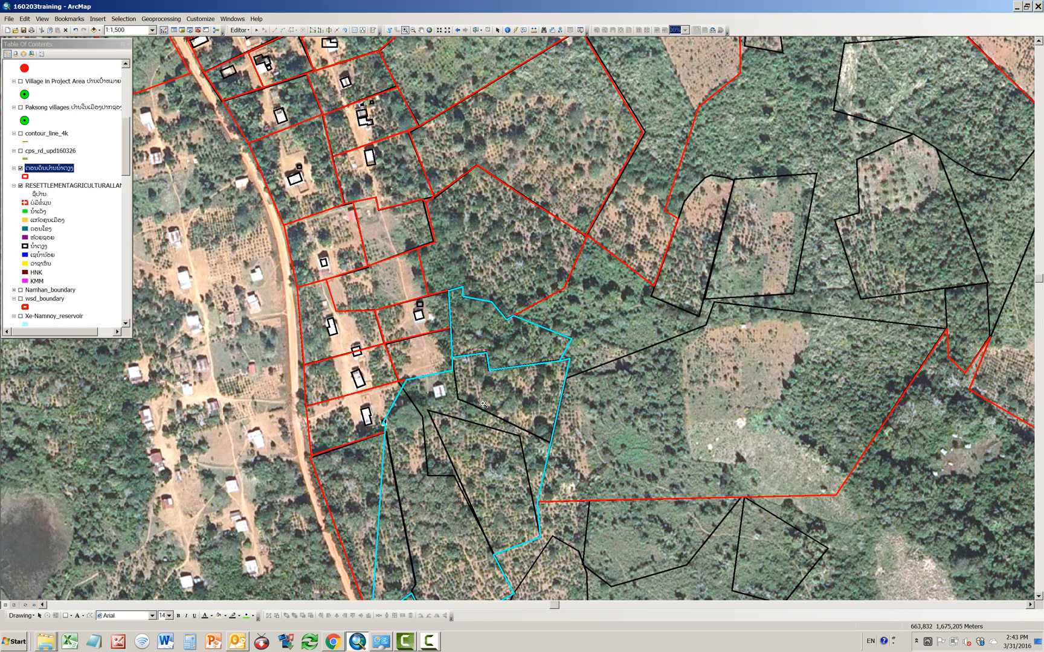
left_click(421, 29)
left_click_drag(443, 311, 528, 216)
scroll(538, 302, "up", 2)
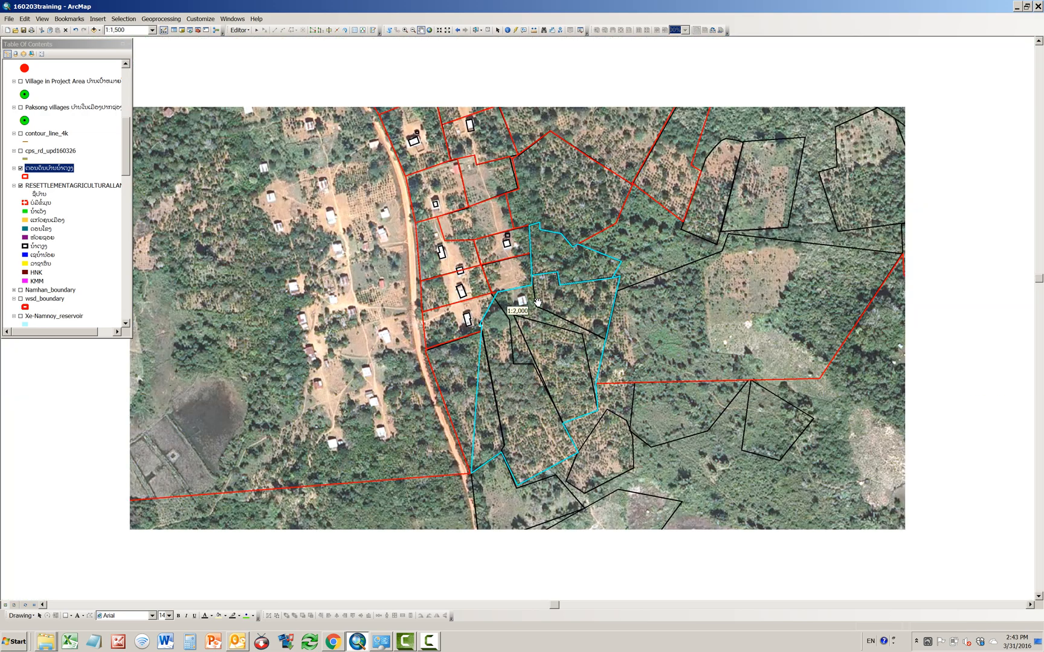
scroll(537, 302, "up", 2)
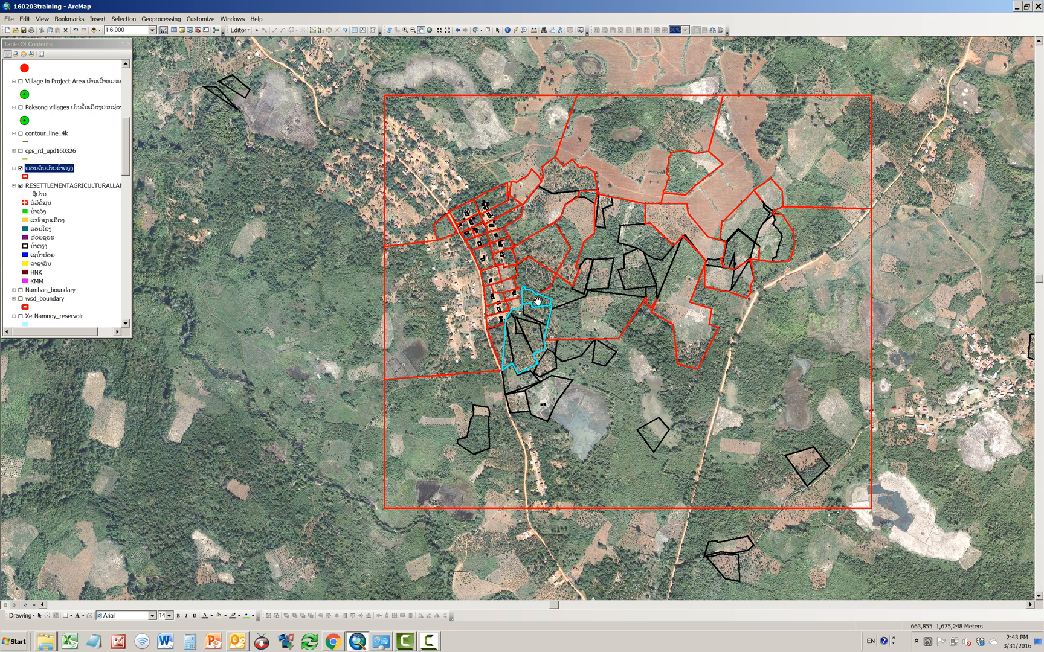
scroll(538, 301, "down", 2)
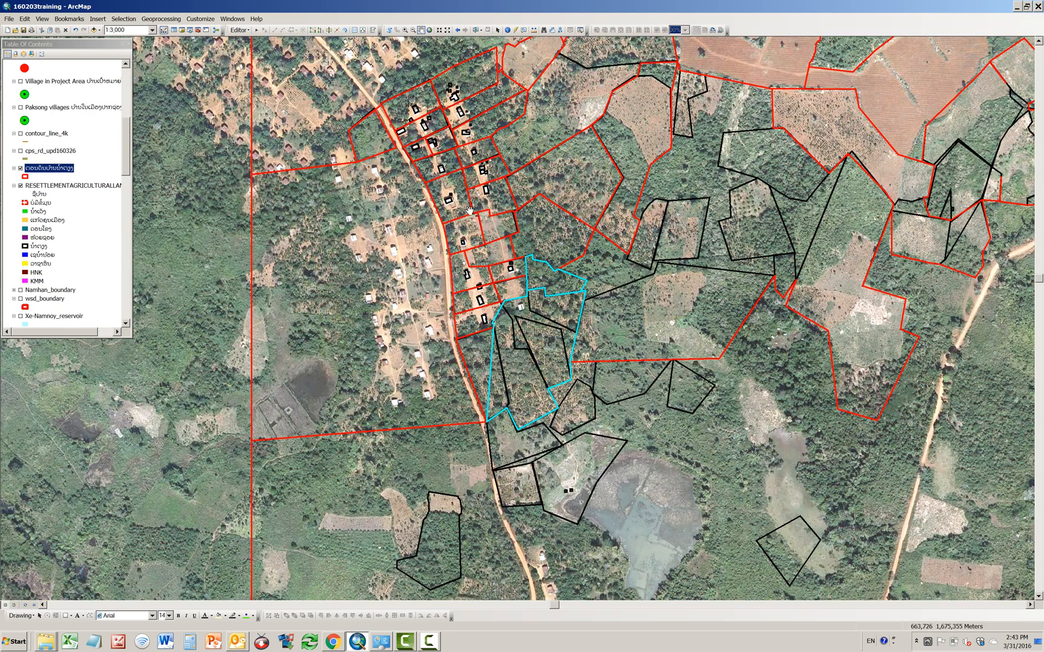
Step: Turn on feature labels for the resettlement agricultural land reference layer and clear the parcel selection
left_click(74, 186, "ctrl")
left_click(75, 187)
right_click(74, 186)
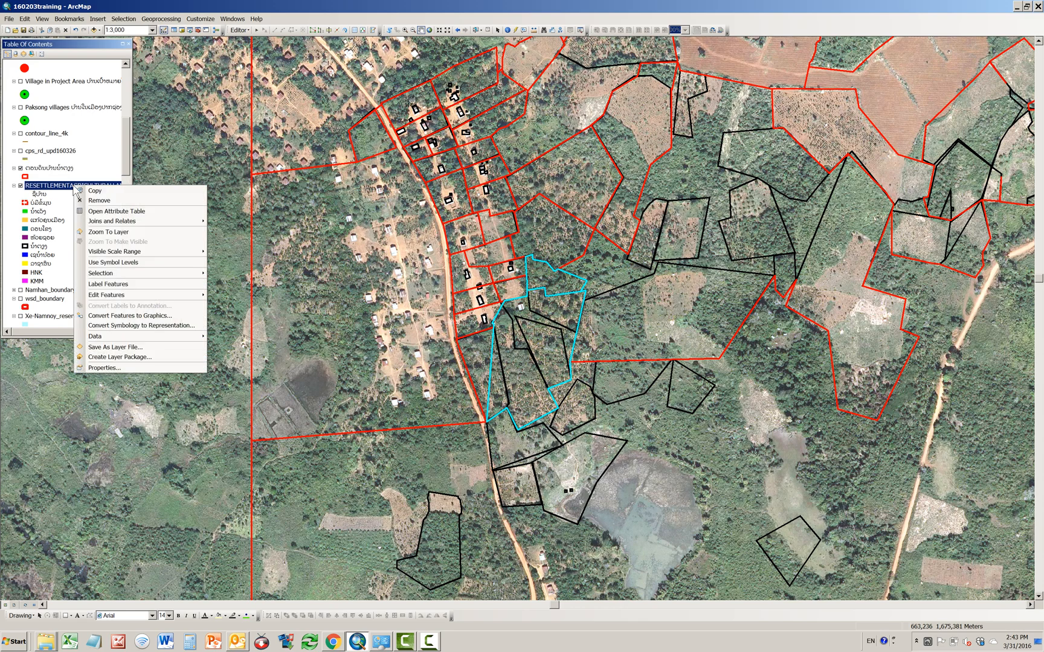
left_click(113, 285)
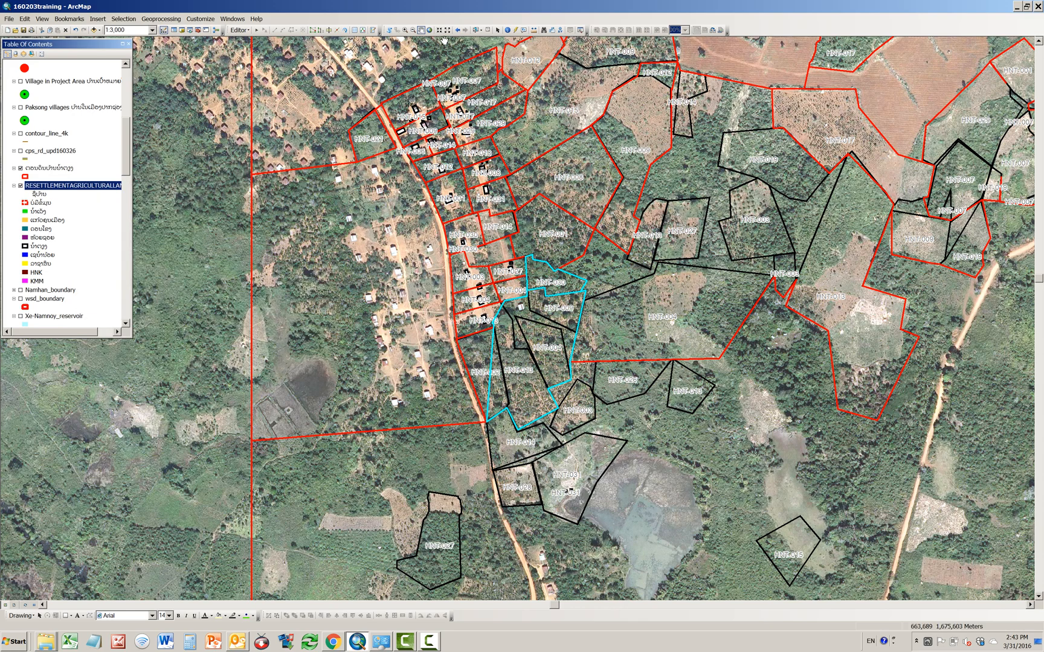
left_click(488, 30)
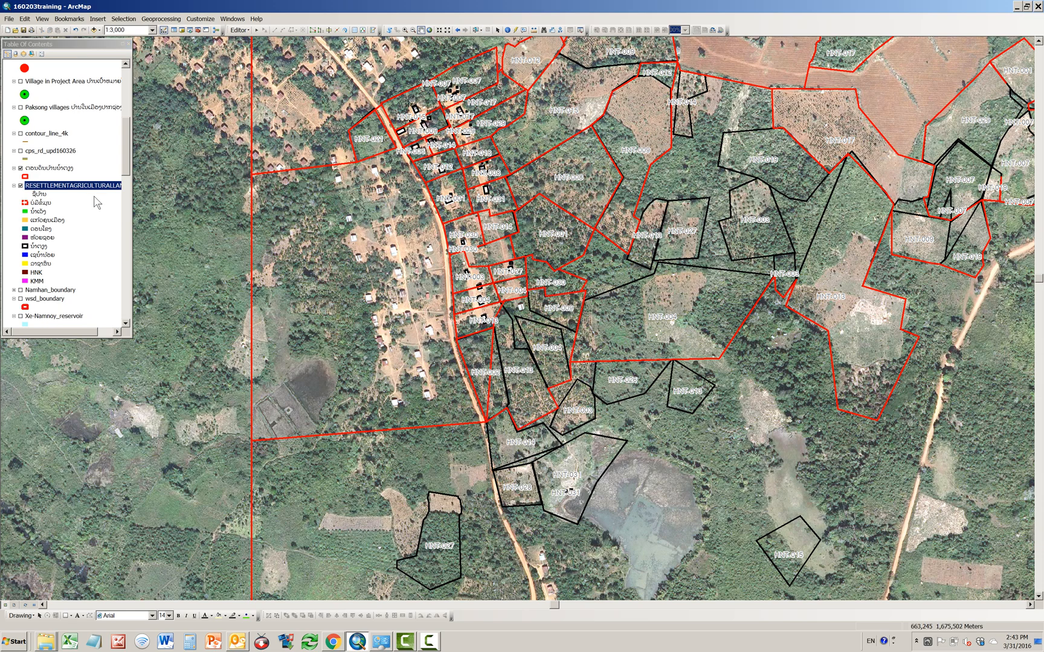
Step: Open the village parcel layer's attribute table and make it a narrow window beside the house plots
left_click(35, 169)
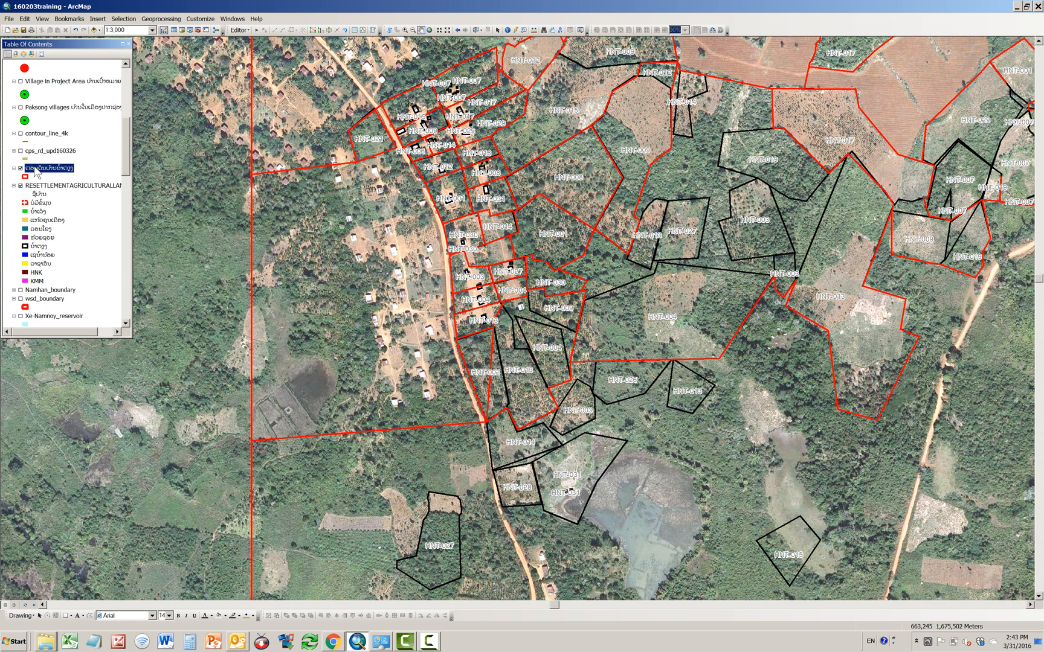
right_click(35, 171)
left_click(78, 197)
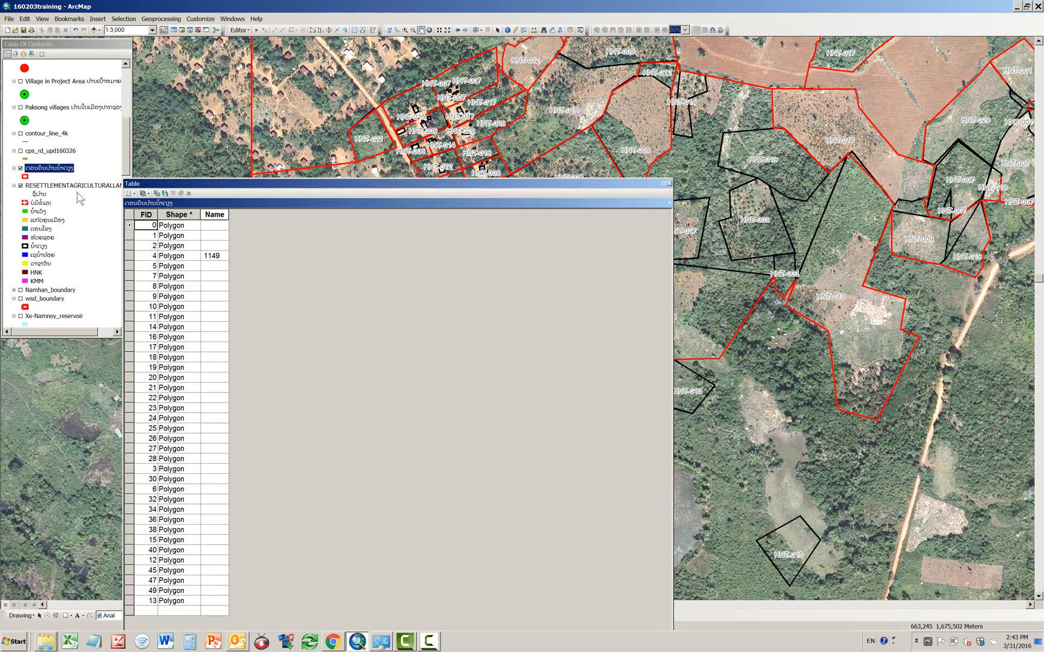
left_click_drag(637, 179, 727, 250)
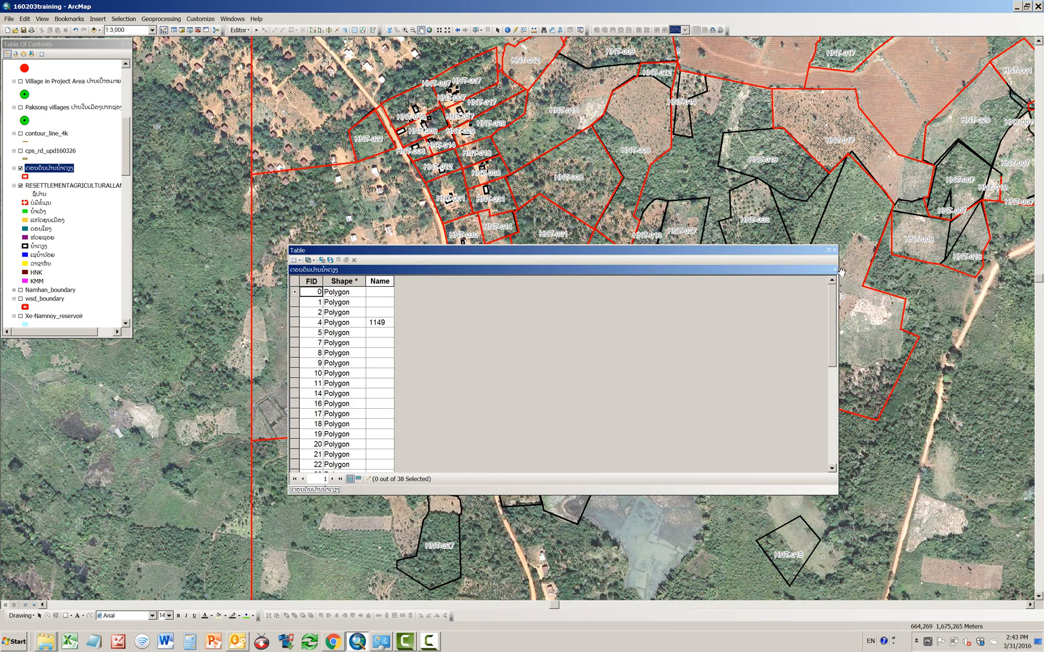
left_click_drag(838, 278, 505, 279)
left_click_drag(417, 248, 879, 172)
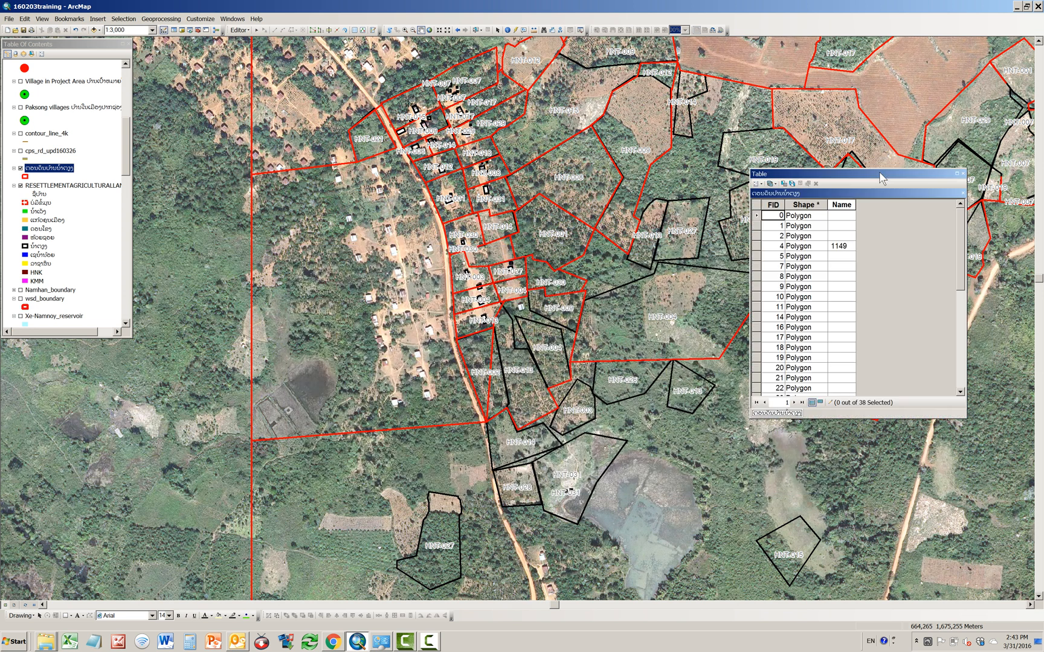
Step: Set the Name of the parcel record with FID 4 to HNT-015 and widen the Name column
left_click(756, 246)
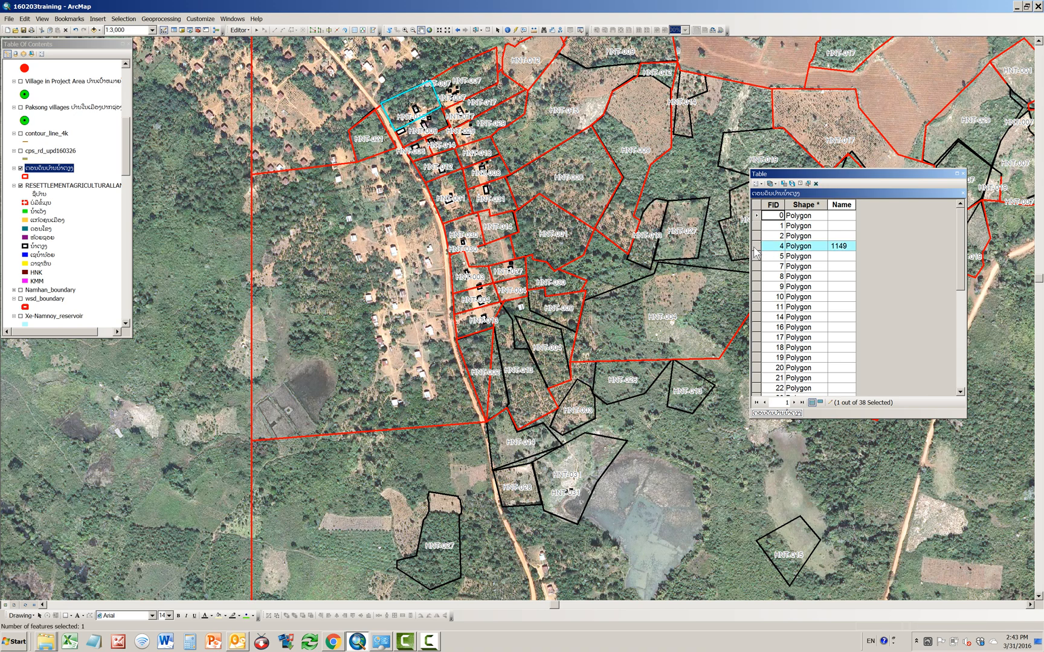
left_click(848, 246)
left_click_drag(848, 246, 825, 247)
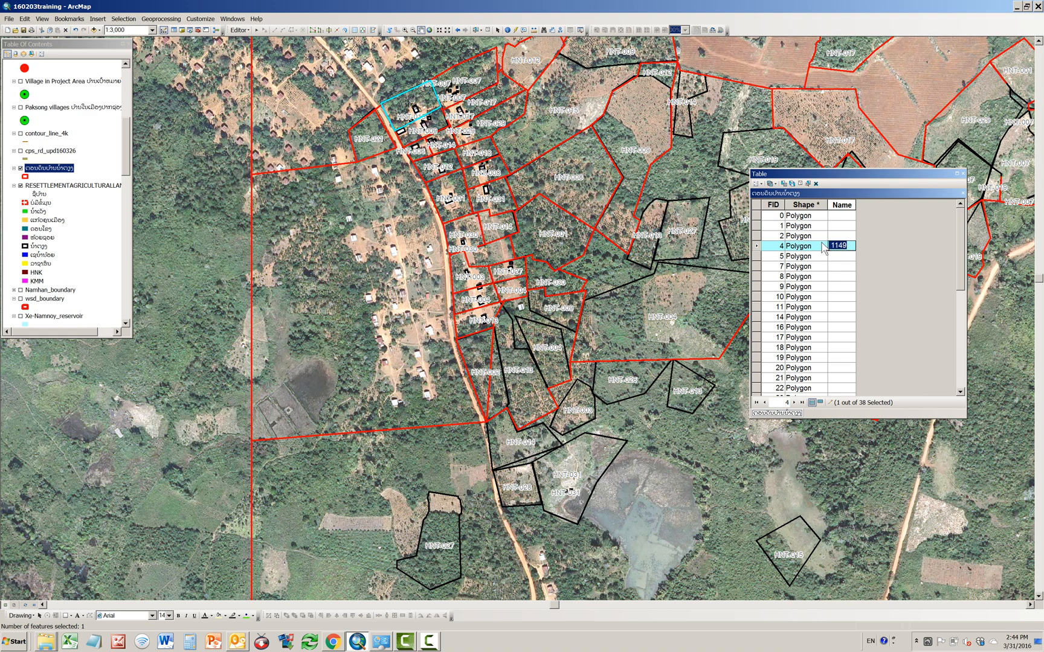
type("HN")
type("T-015")
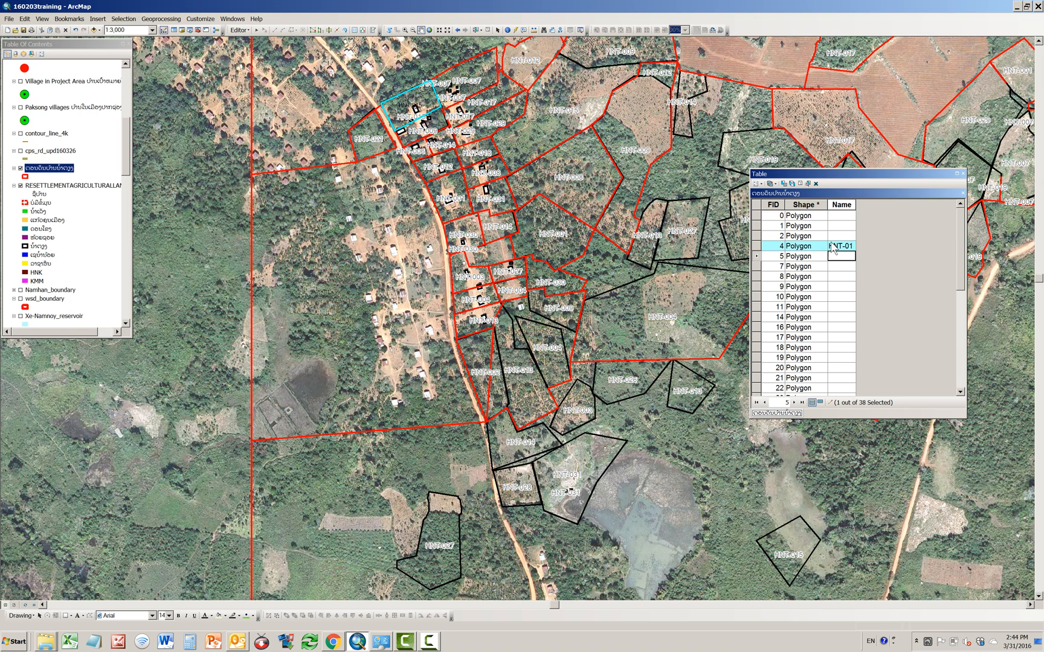
left_click_drag(856, 204, 868, 209)
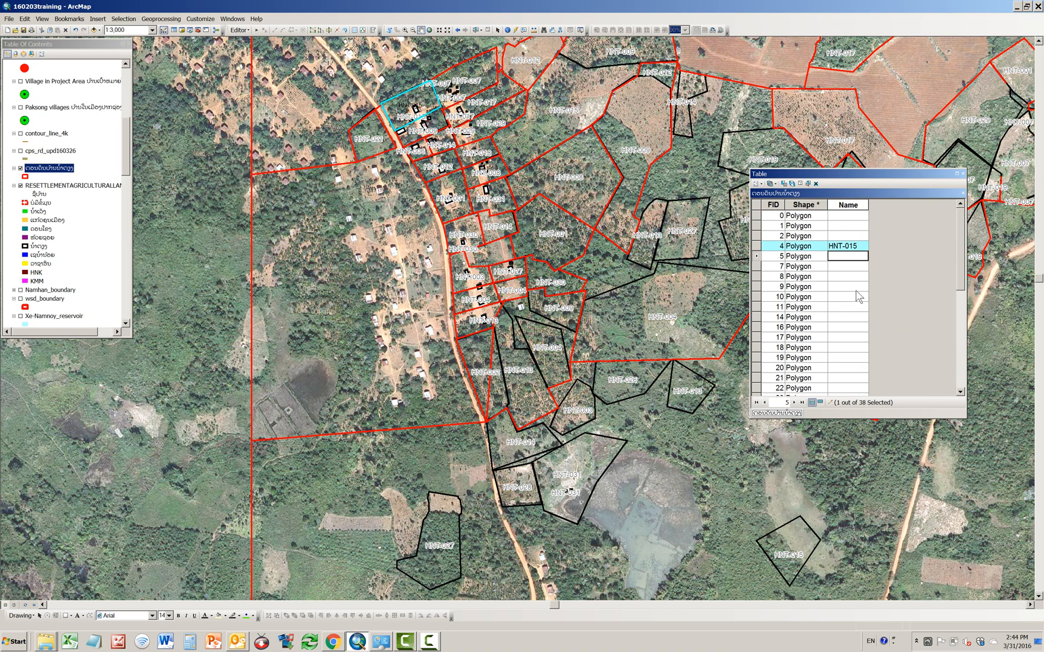
Step: Check on the map which polygons the records with FID 0, 1 and 2 represent
left_click(760, 216)
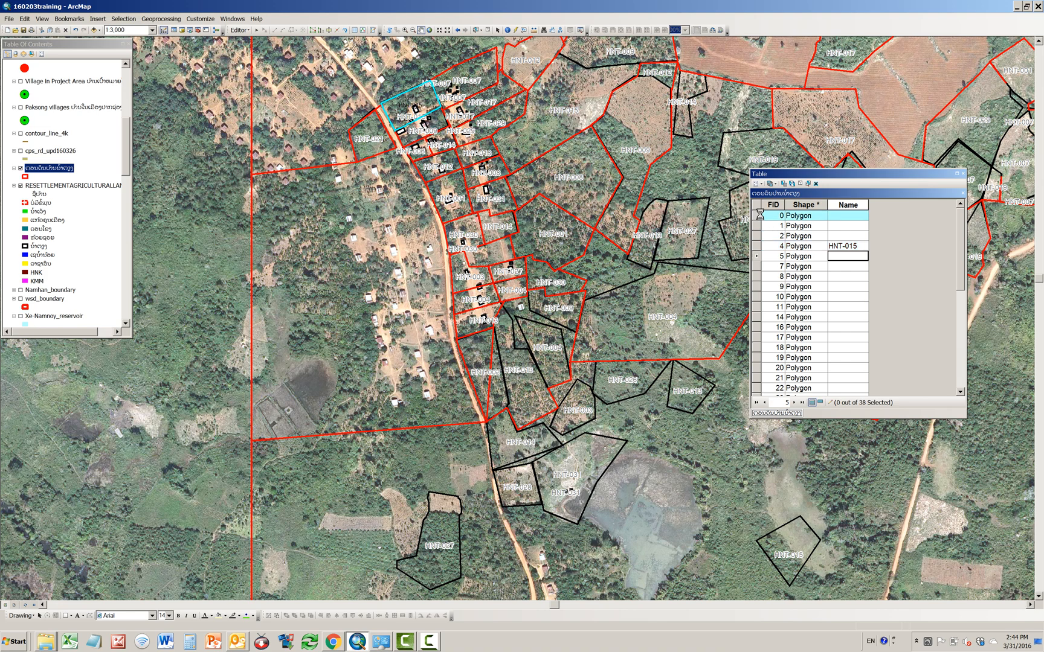
left_click(758, 225)
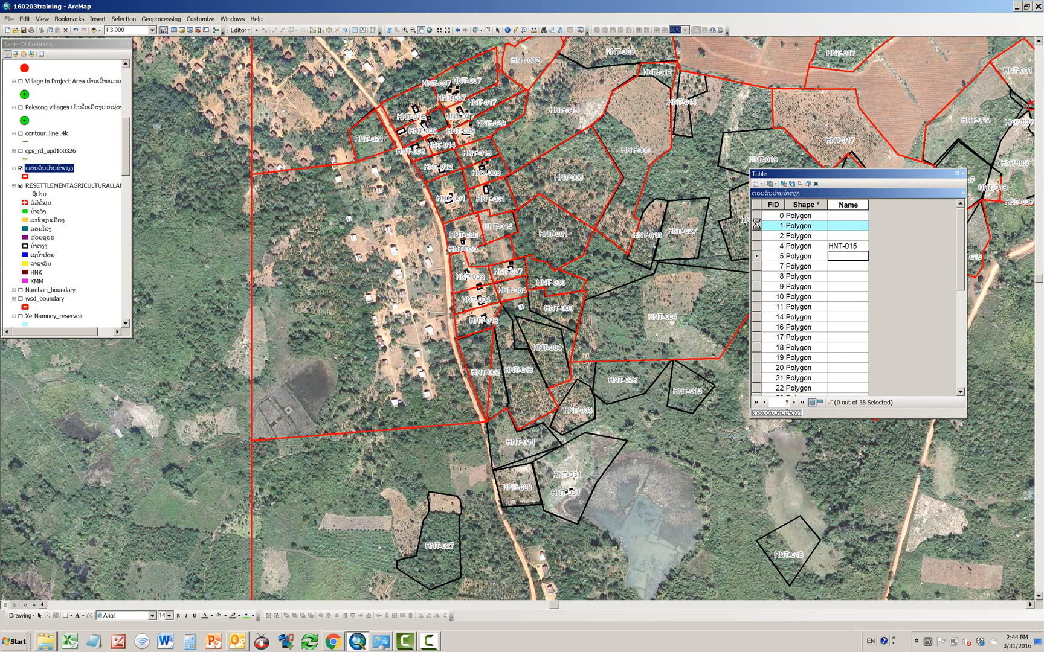
left_click(755, 236)
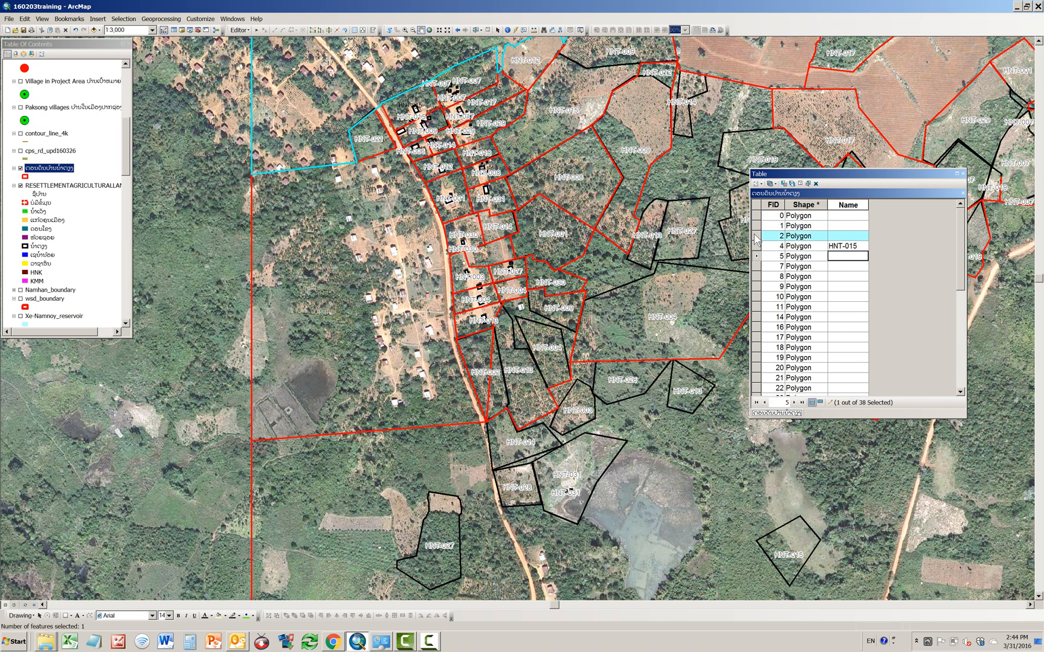
left_click(424, 98)
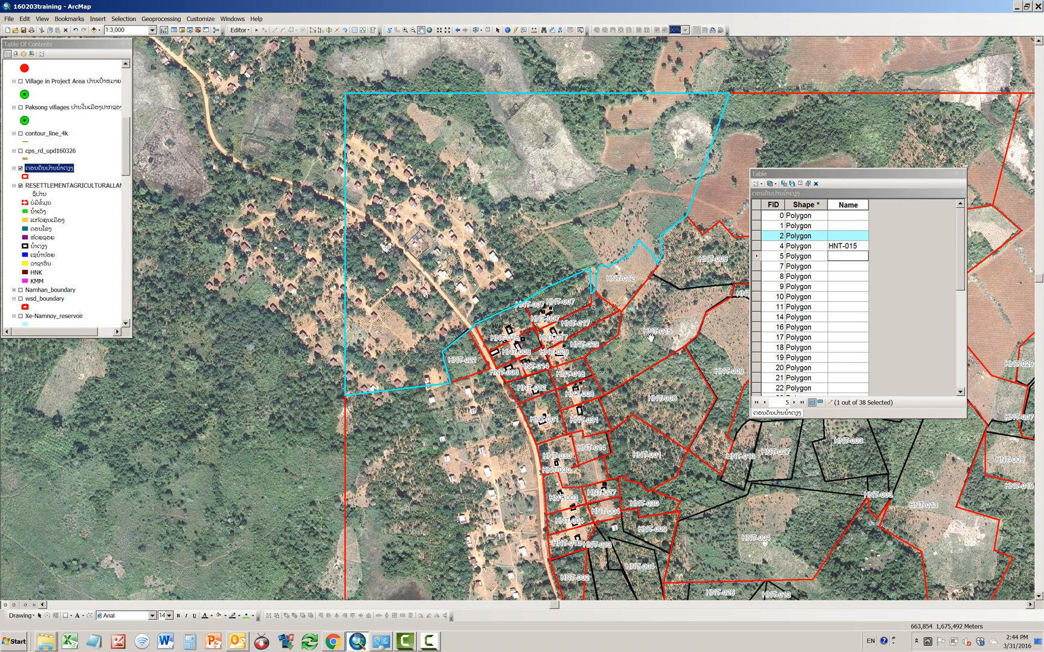
left_click(457, 30)
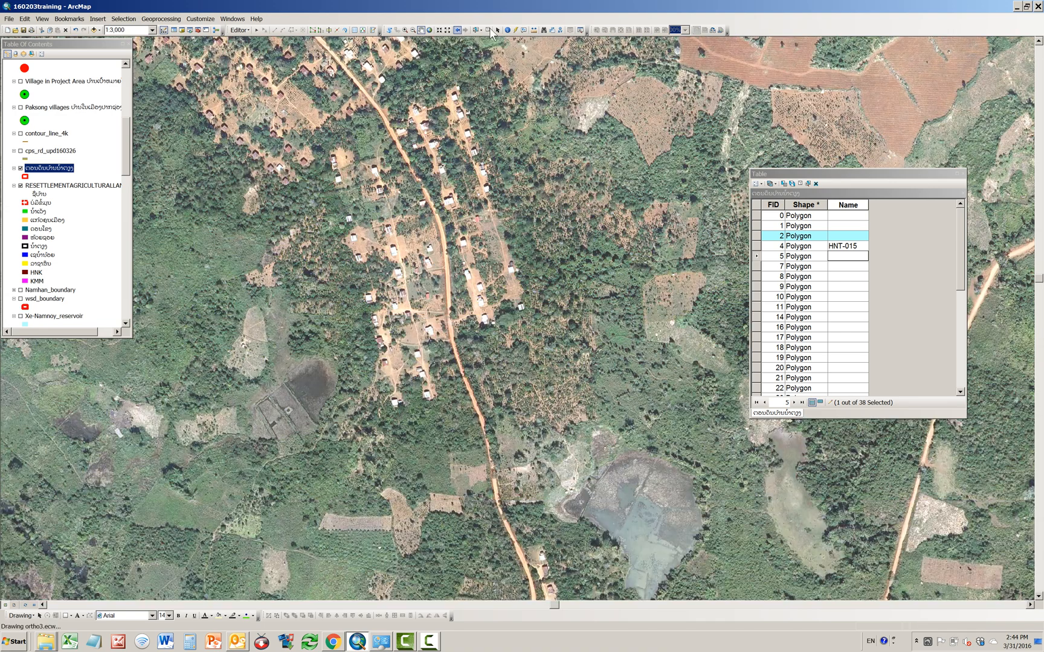
Step: Select the roadside house plot directly south of HNT-015 on the map and set its Name to HNT-0009
left_click(497, 30)
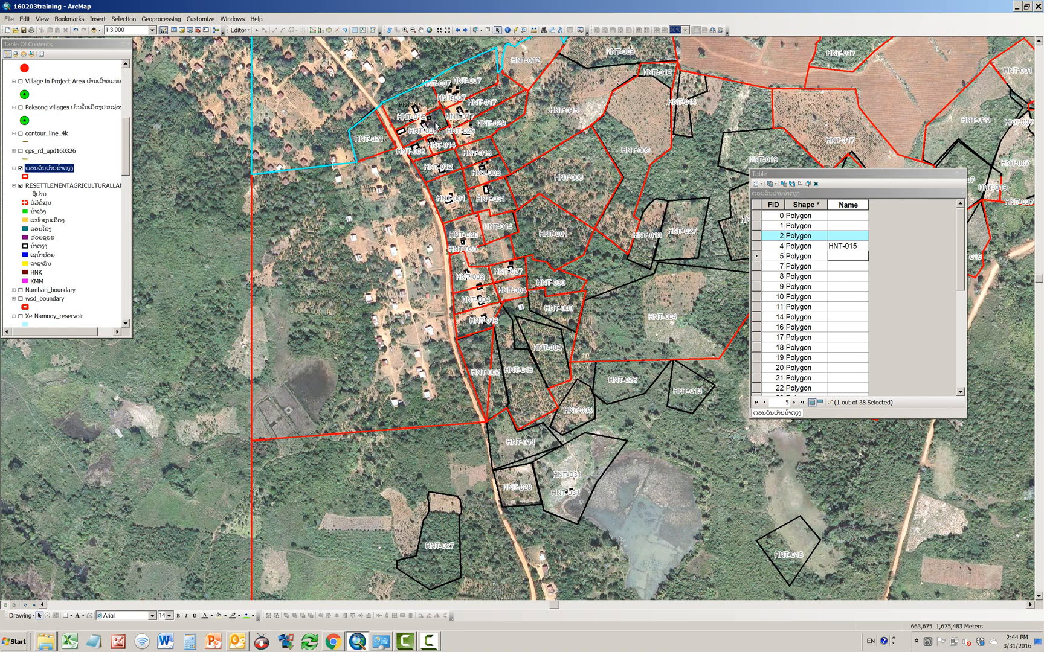
left_click(475, 30)
left_click(431, 124)
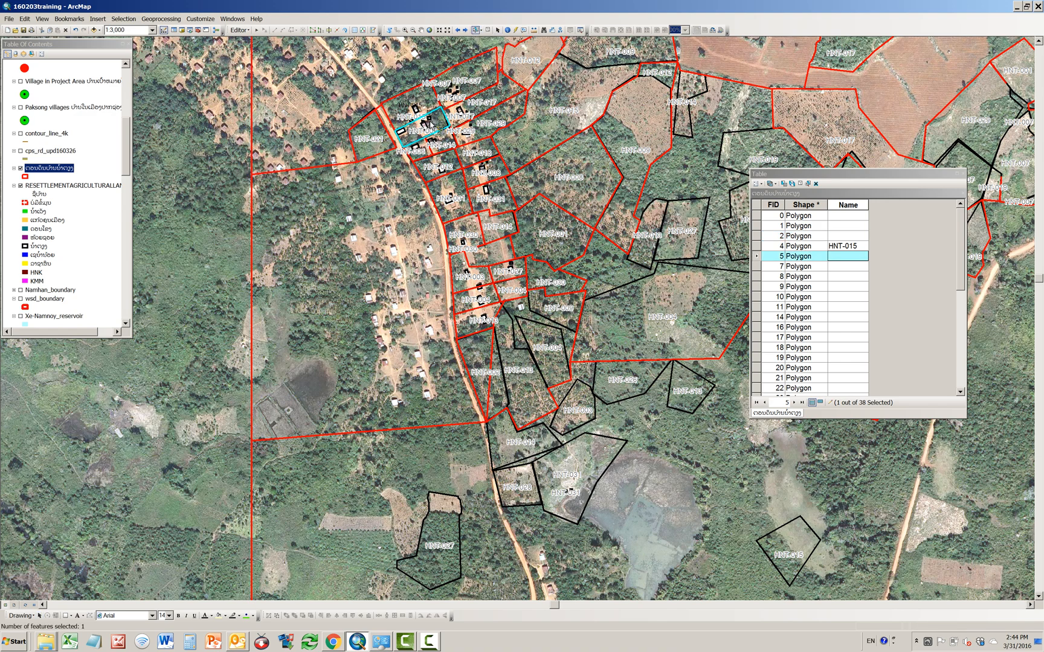
left_click(833, 256)
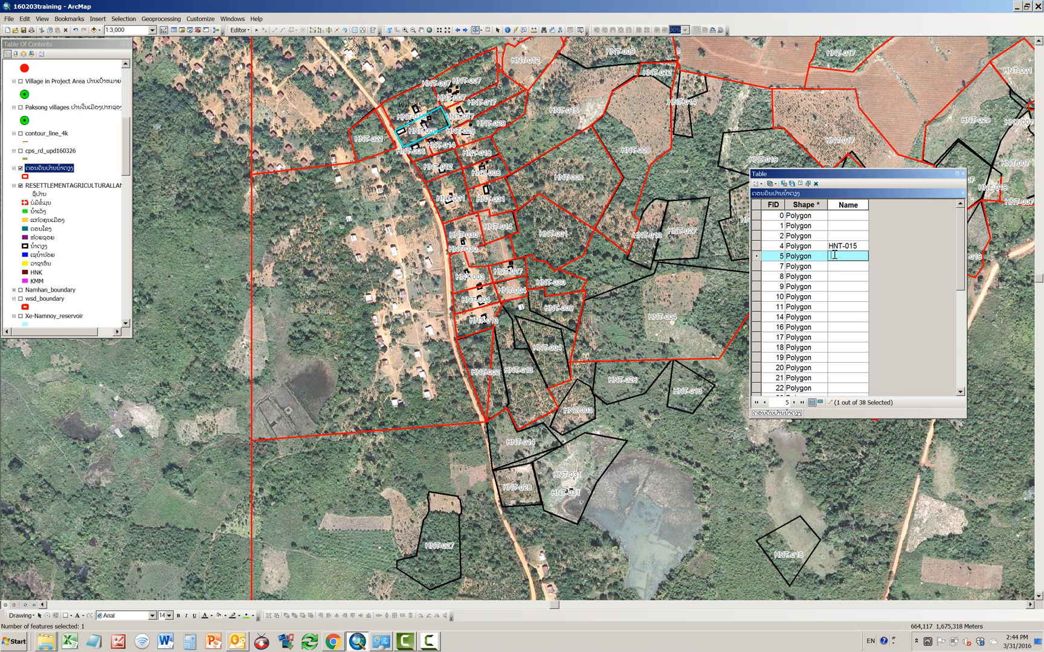
left_click(858, 244)
left_click(855, 257)
type("HNT-015")
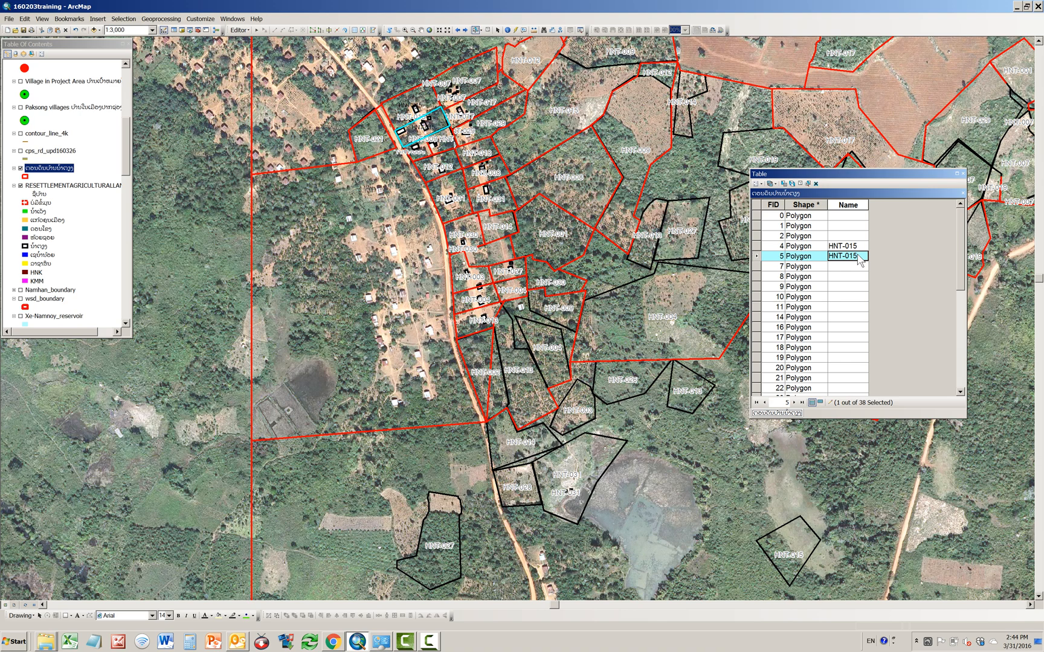
left_click(861, 258)
key("Return")
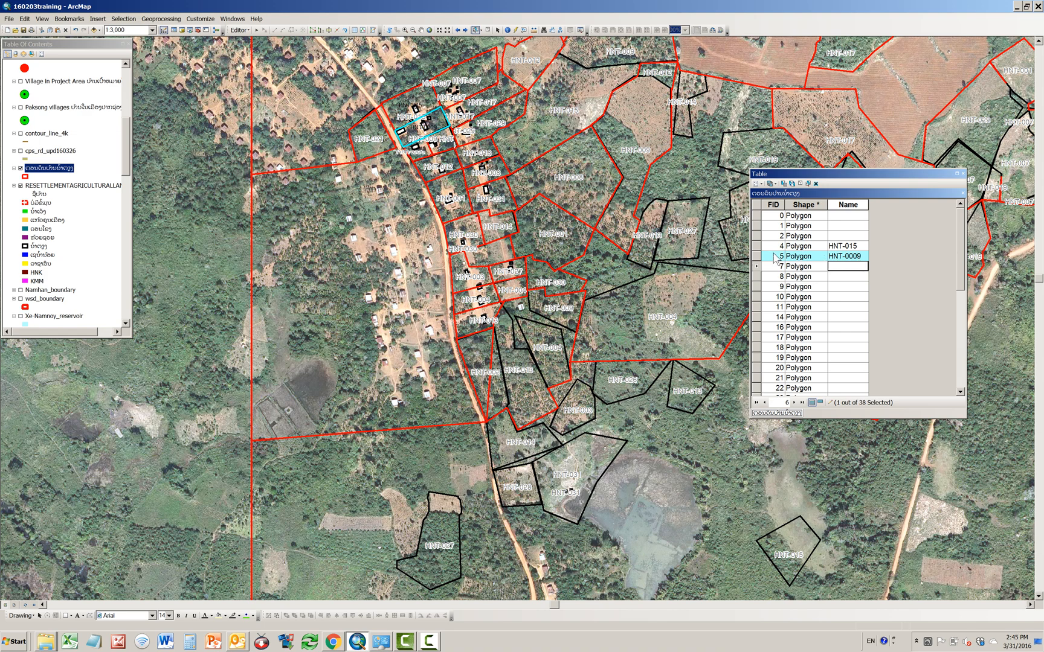
Step: Select the roadside house plot labelled HNT-001 on the map and set the Name of its record to HNT-001
left_click(757, 266)
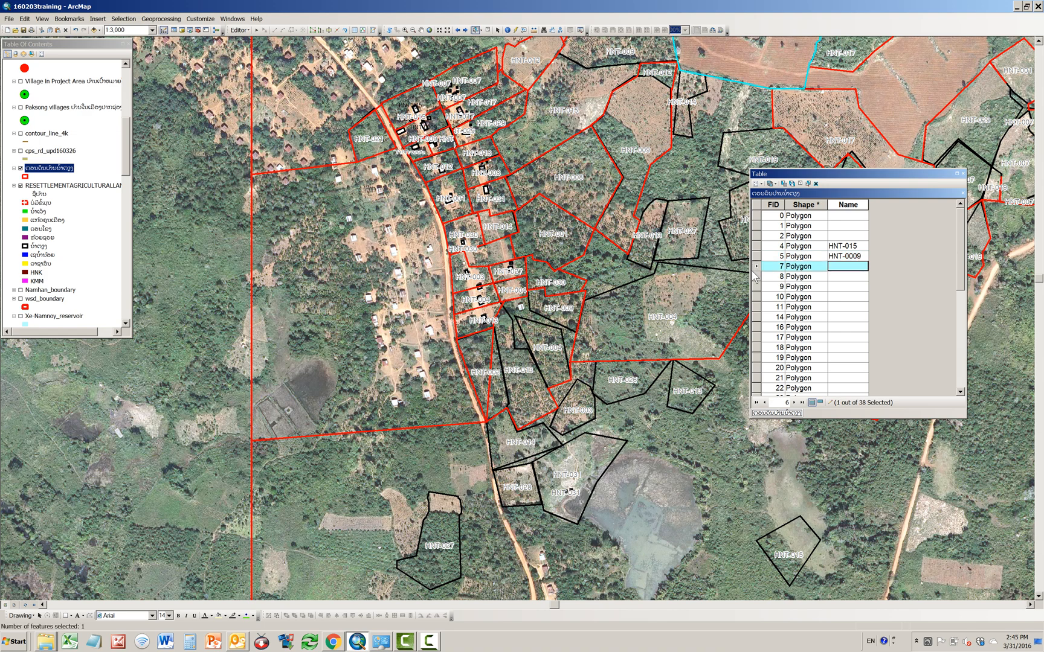
left_click(756, 276)
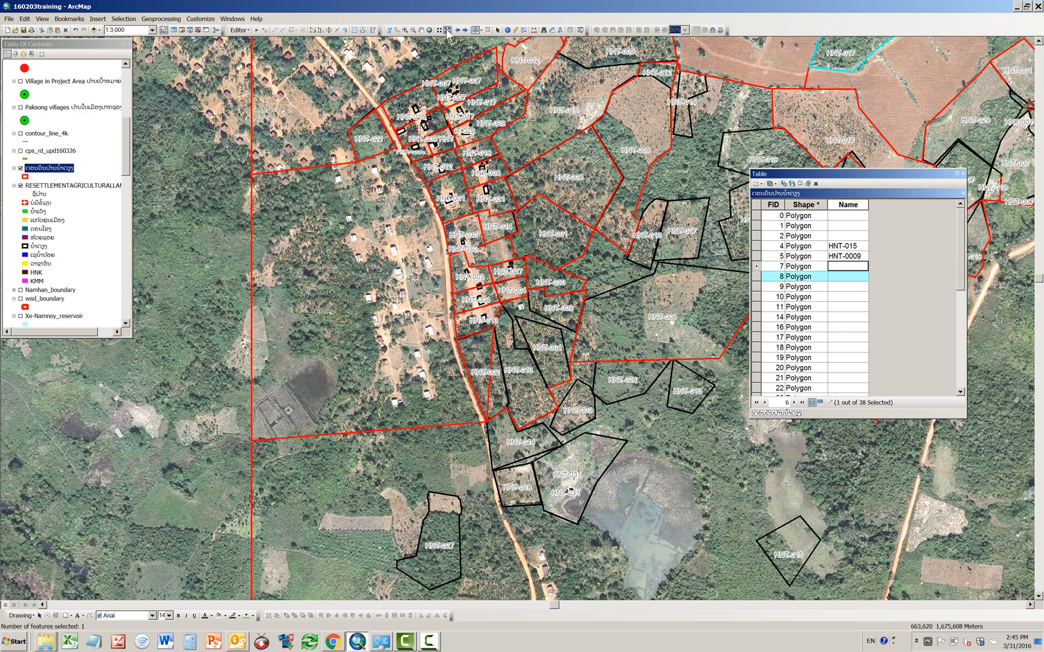
left_click(457, 183)
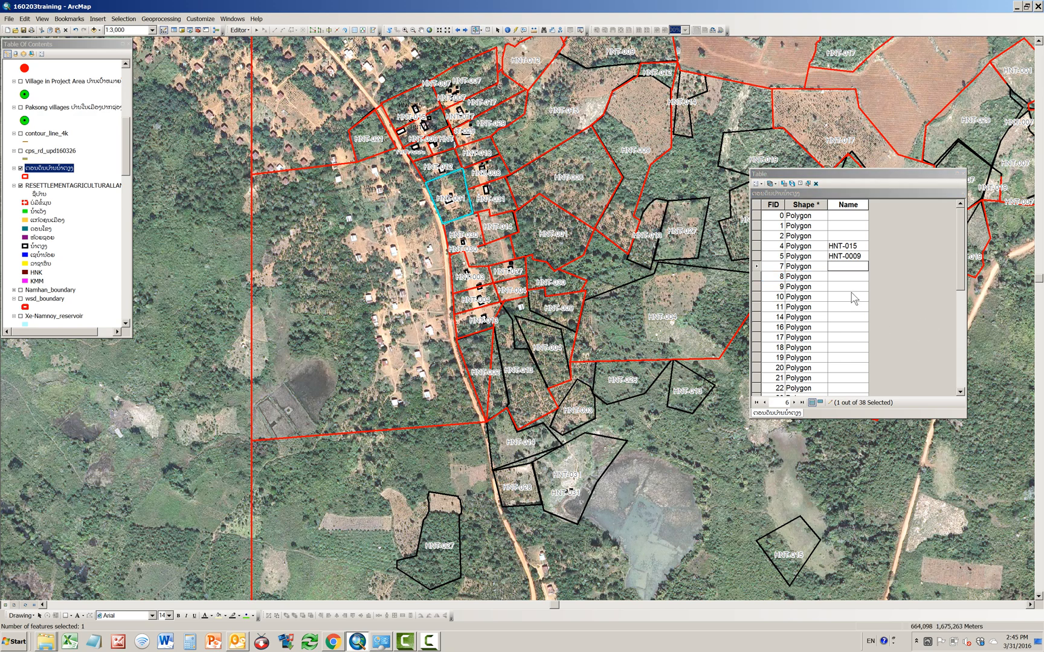
scroll(854, 302, "down", 6)
scroll(853, 302, "up", 1)
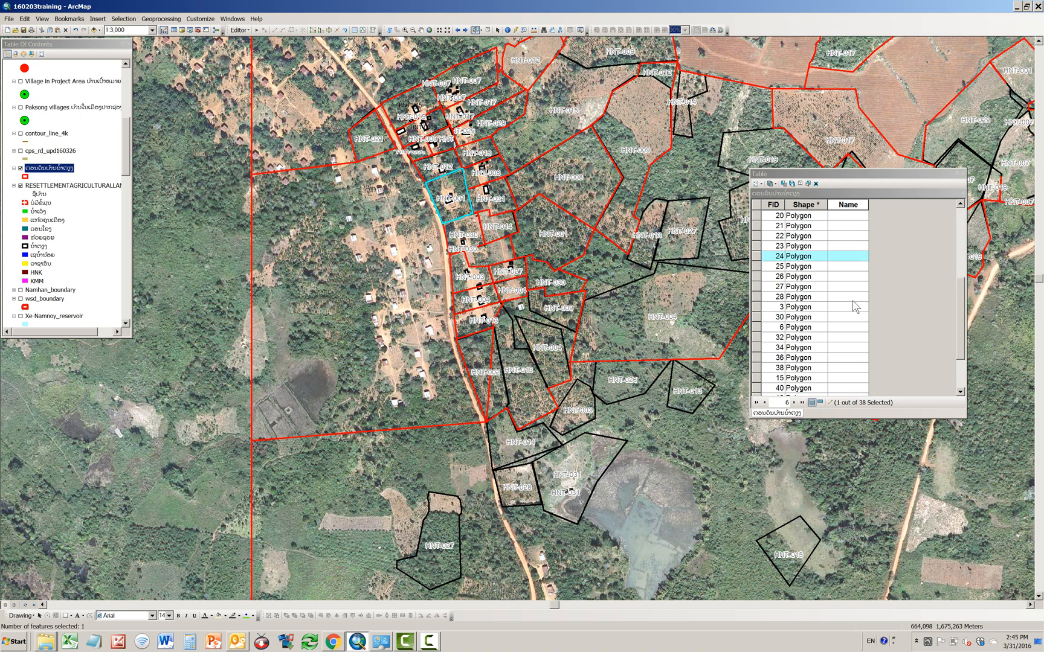
left_click(848, 259)
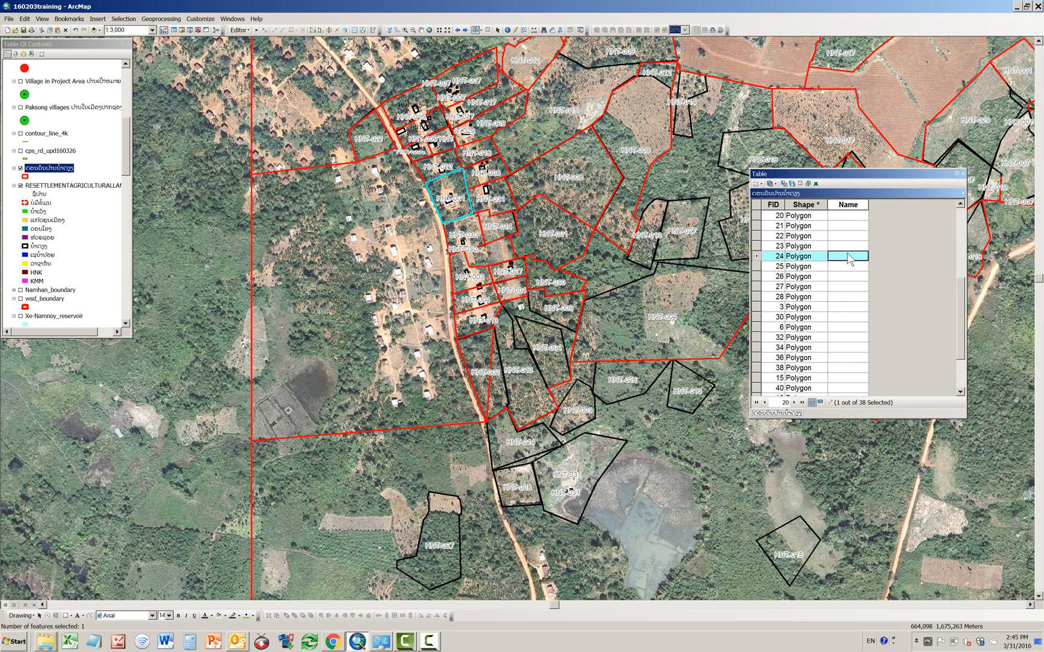
type("HNT-001")
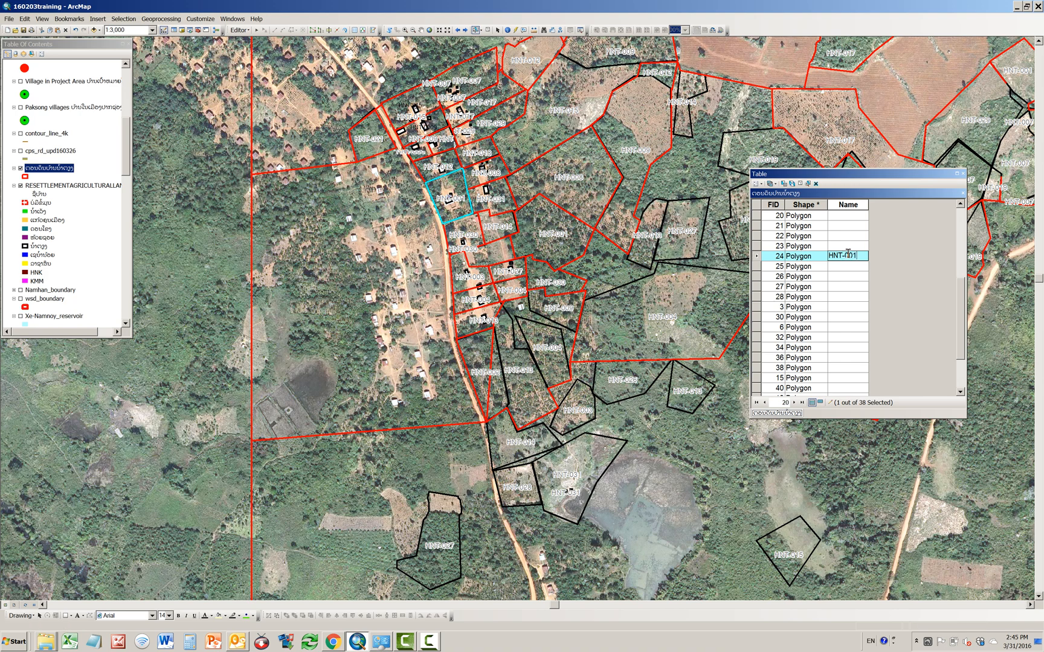
key("Return")
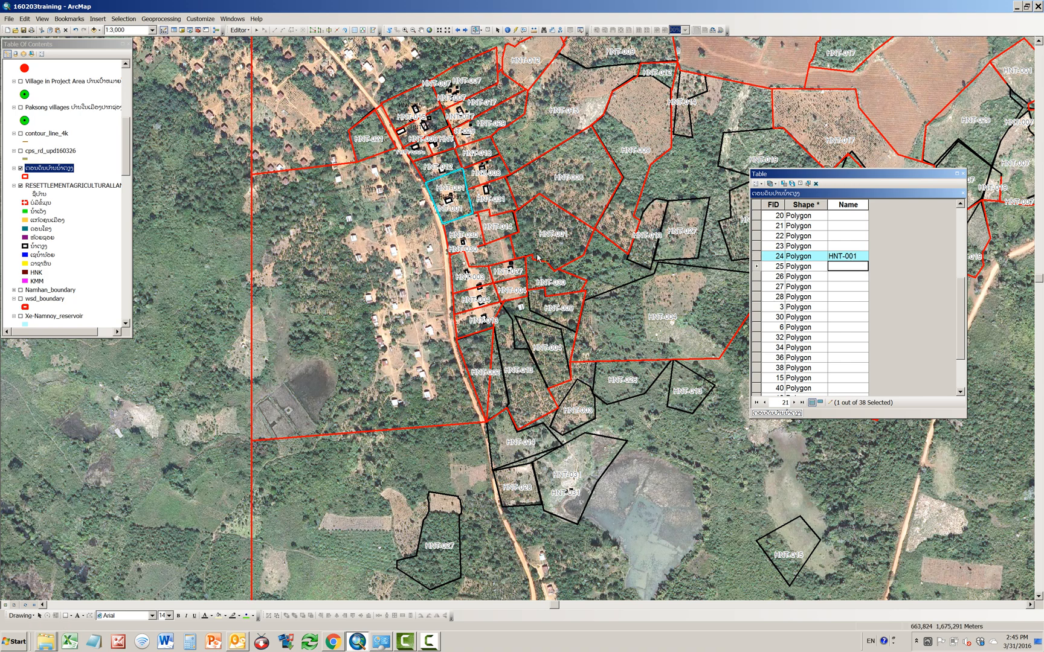
Step: Select the house plot directly south of HNT-001 on the map and set its Name to HNT-030
left_click(470, 235)
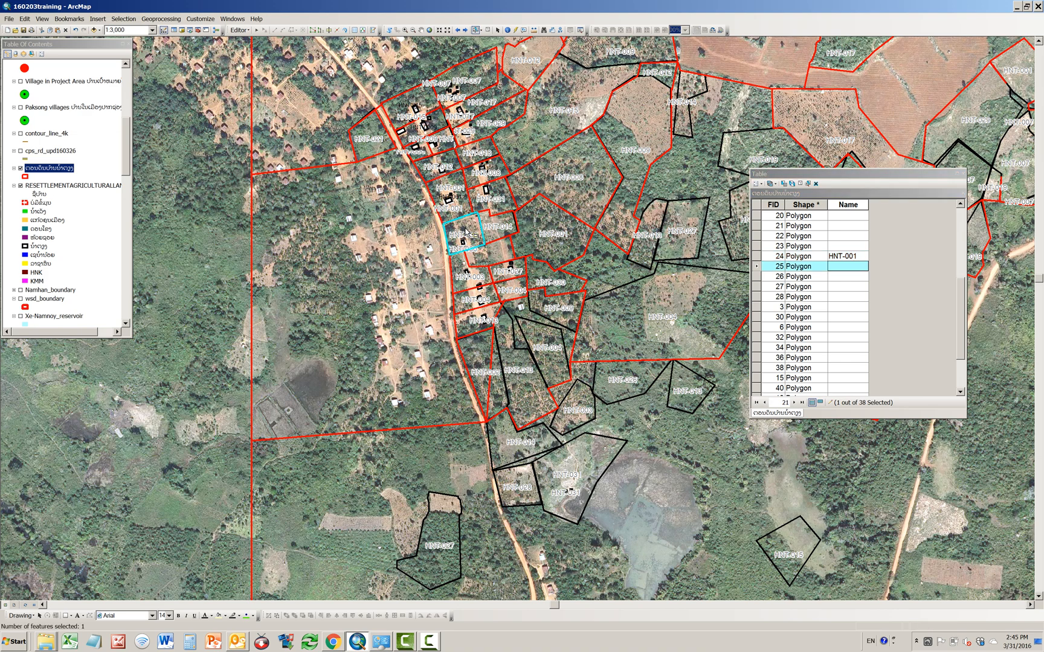
left_click(838, 268)
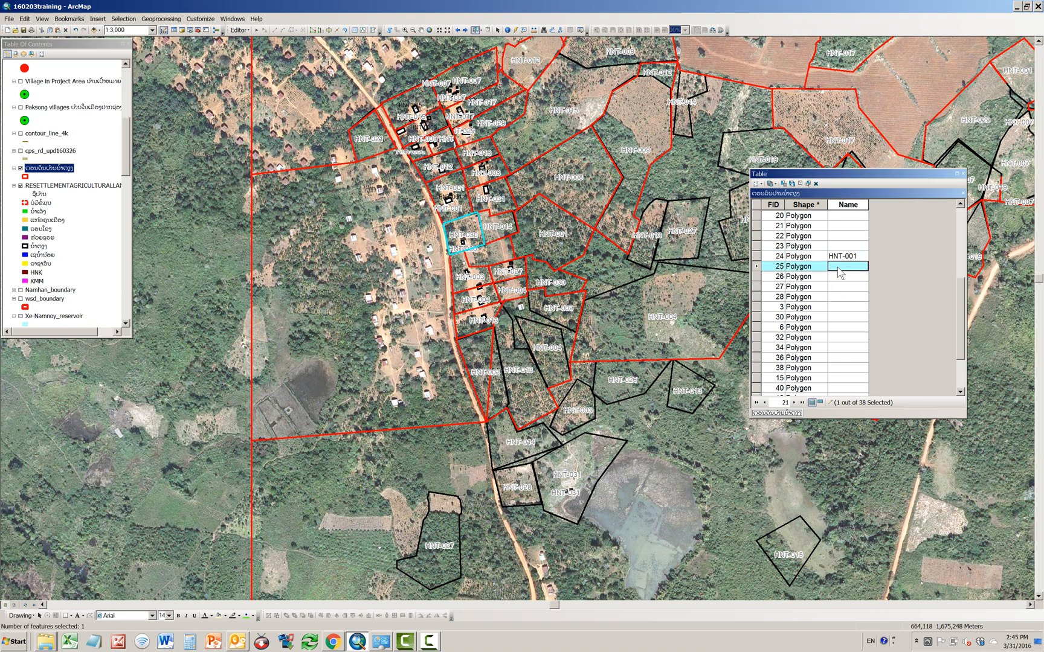
type("HNT-030")
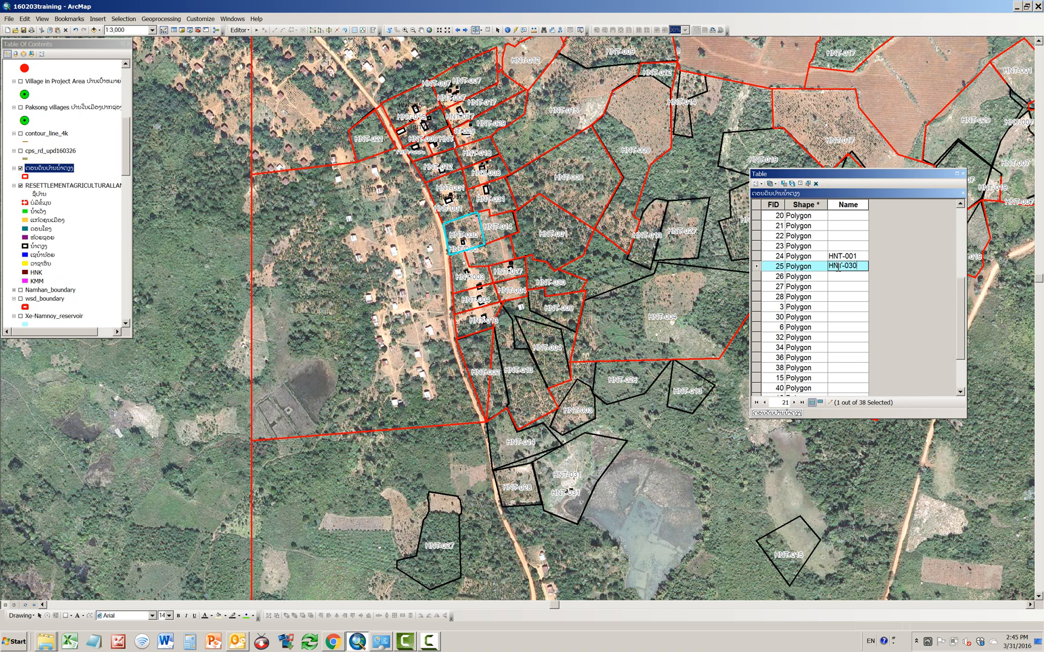
key("Return")
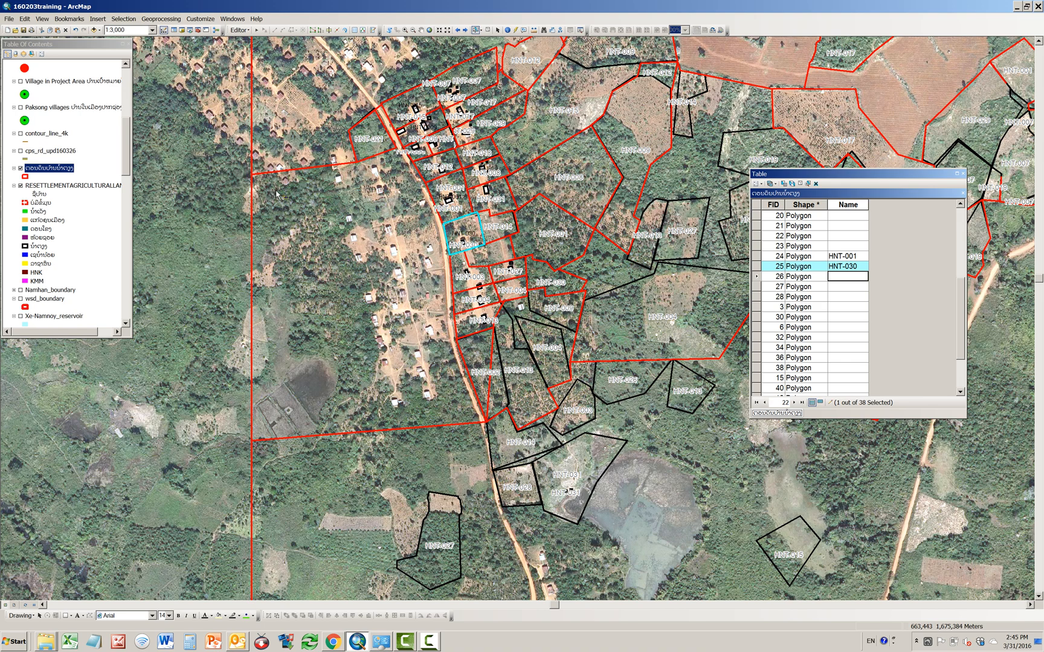
Step: Stop the editing session and save the edits made to the village parcel layer
left_click(245, 30)
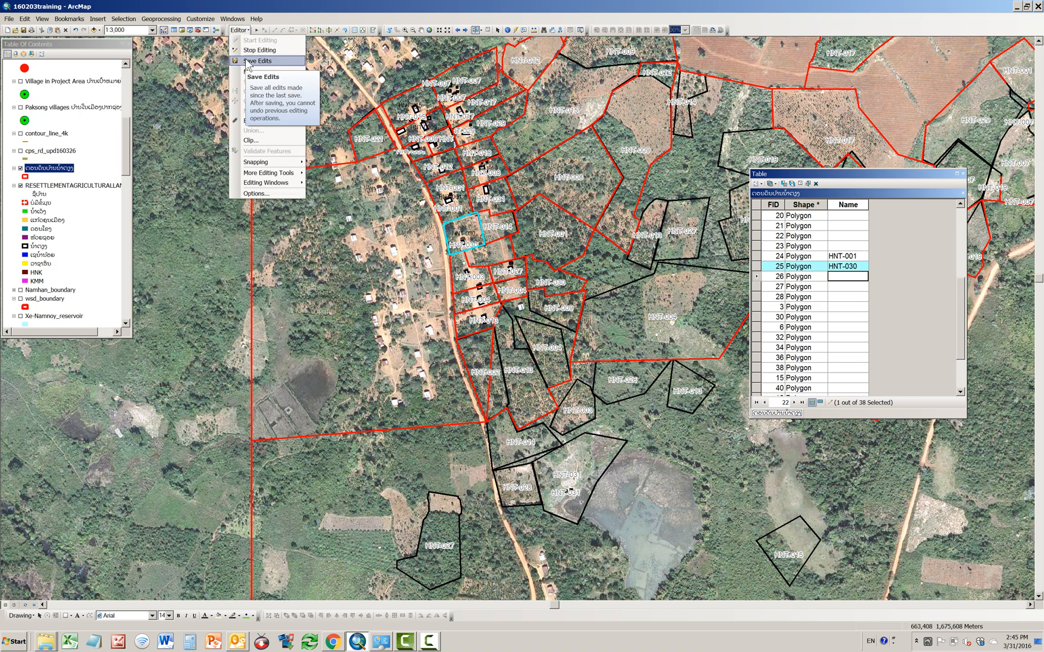
left_click(252, 51)
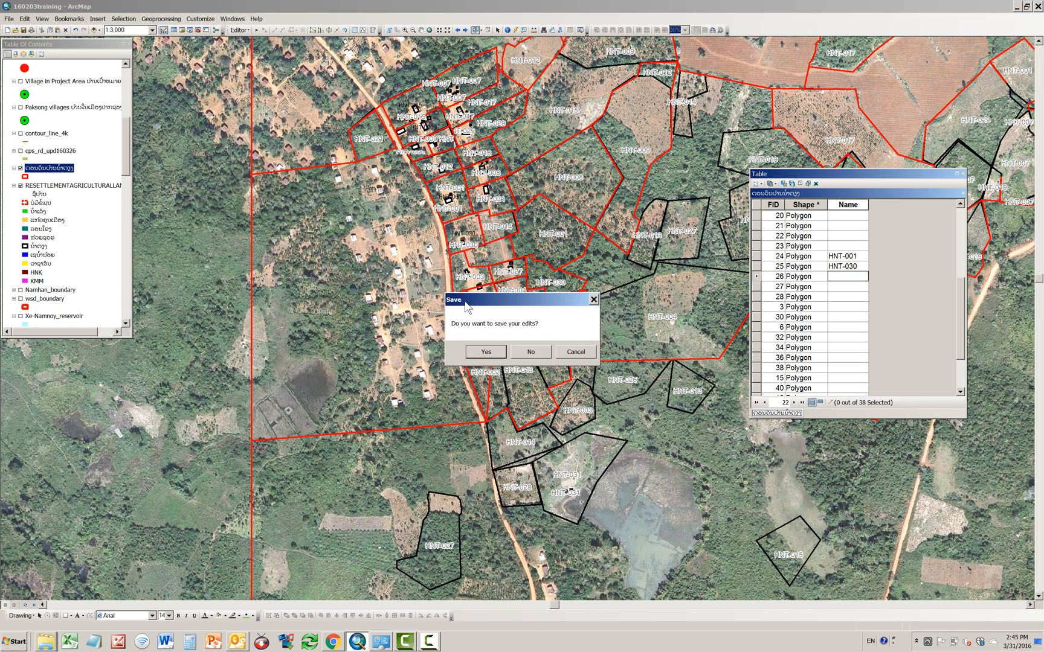
left_click(490, 353)
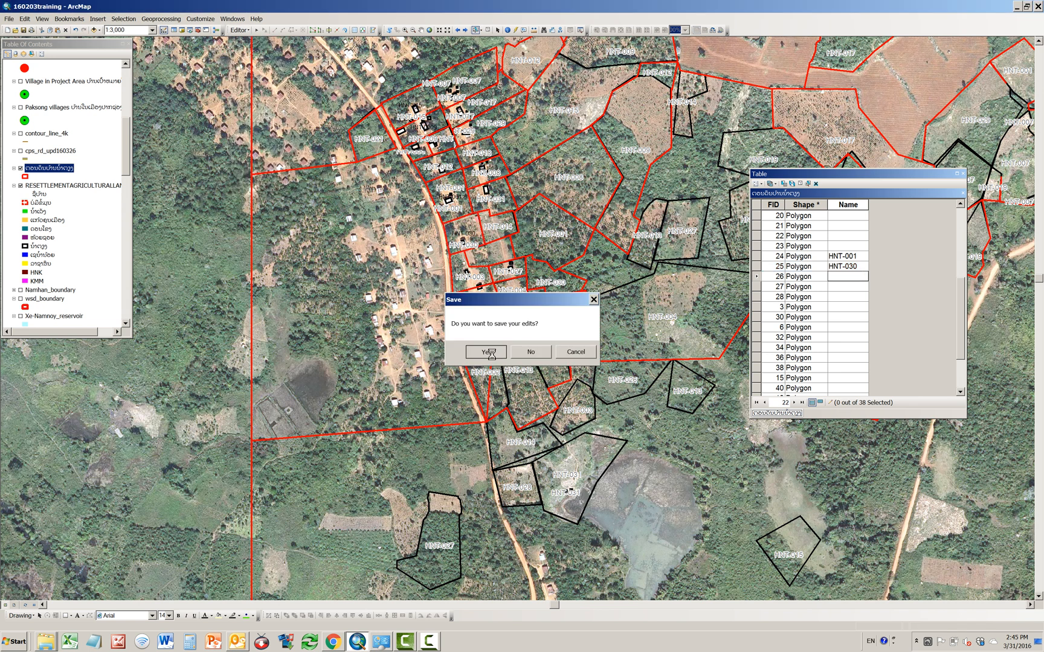